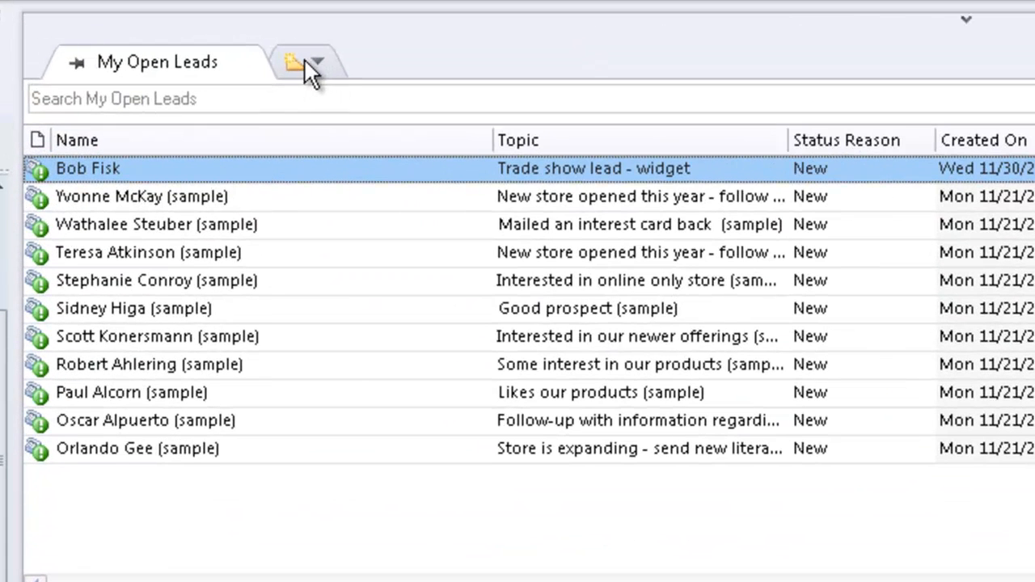
# Open the Open Leads system view in an additional view tab and pin that tab
pyautogui.click(320, 65)
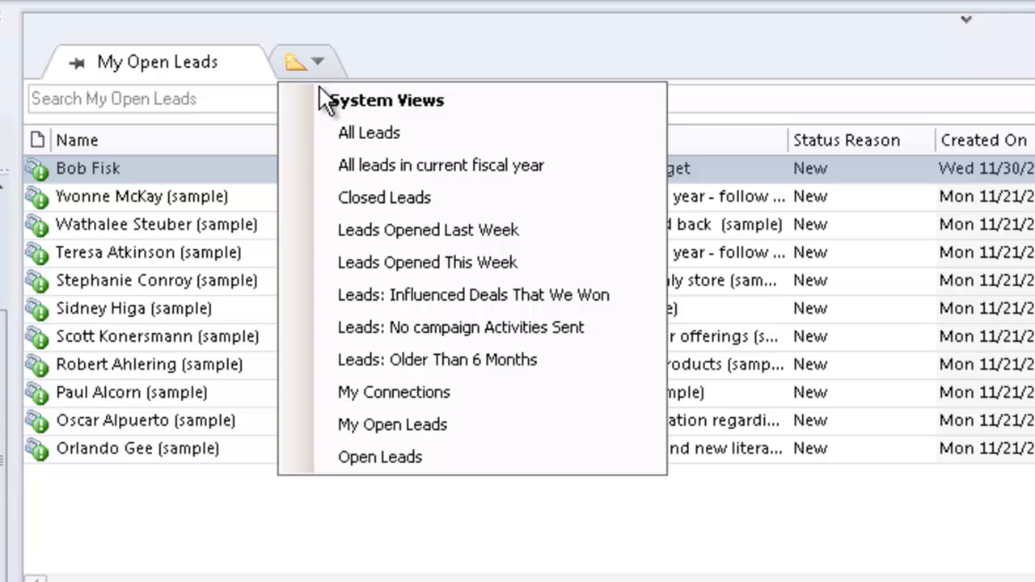
pyautogui.click(382, 456)
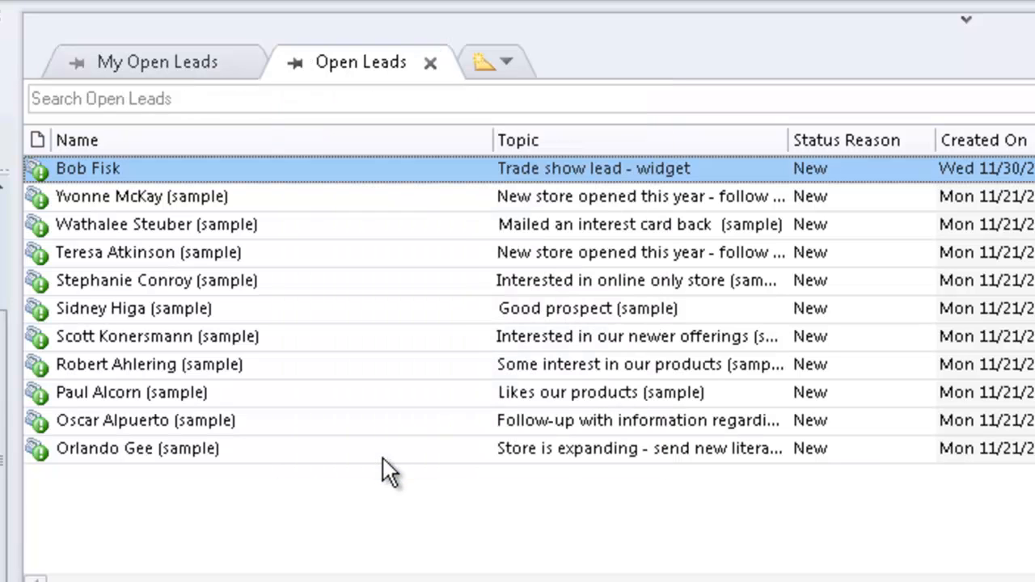
pyautogui.click(180, 63)
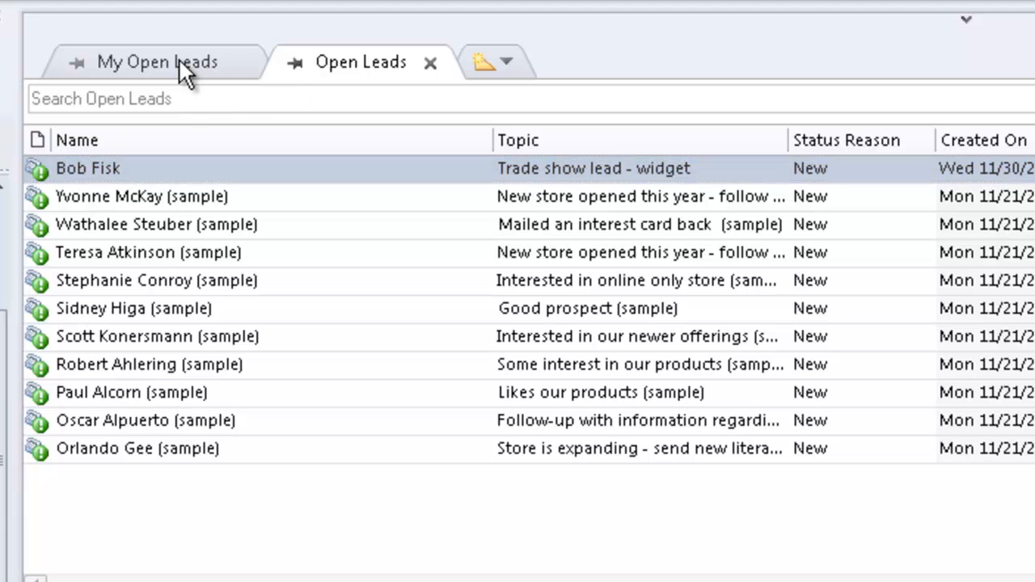
pyautogui.click(375, 60)
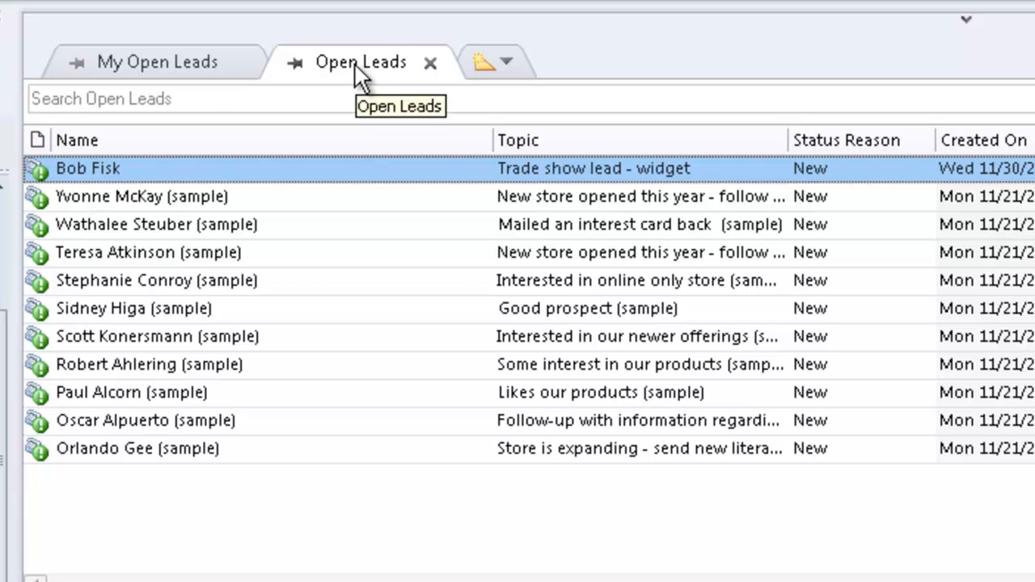
pyautogui.click(294, 62)
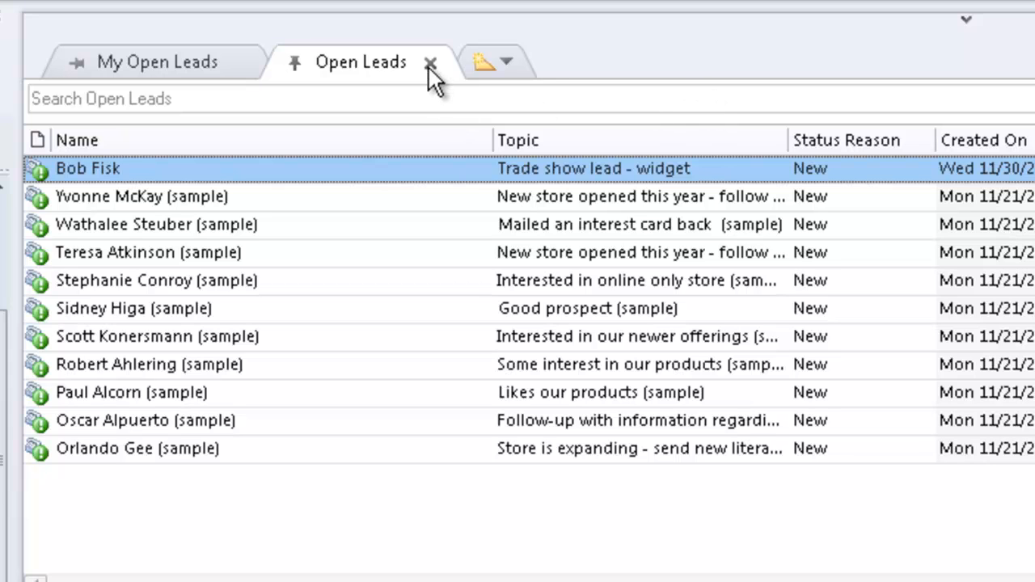
# Close the unpinned My Open Leads view and reopen it in a new tab beside Open Leads
pyautogui.click(235, 64)
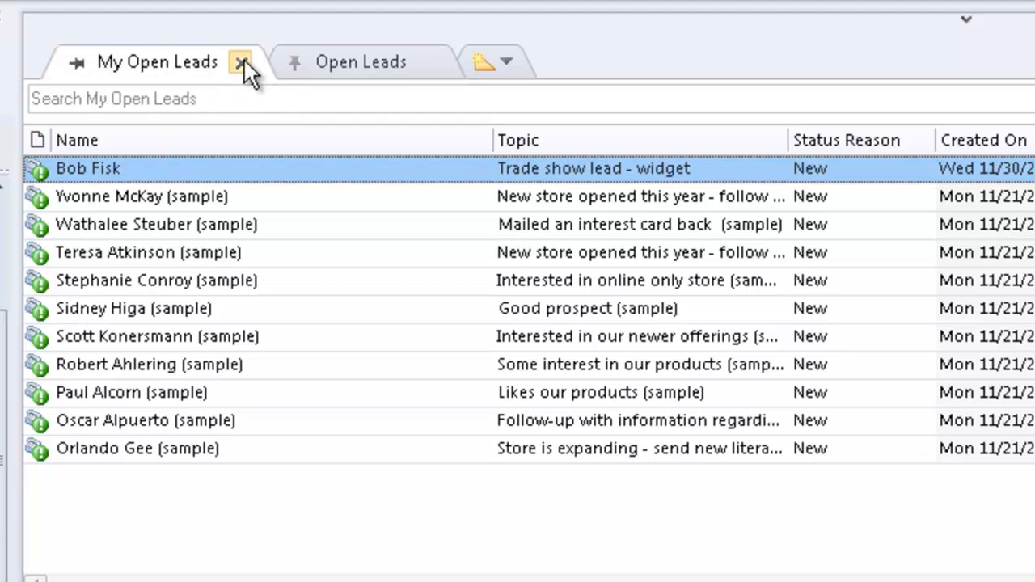
pyautogui.click(240, 62)
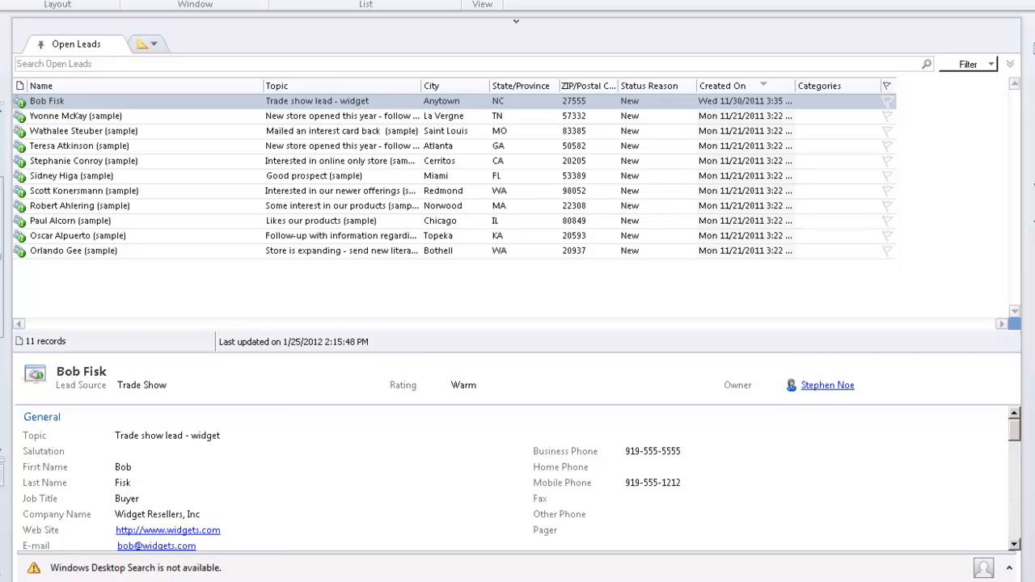
pyautogui.click(154, 45)
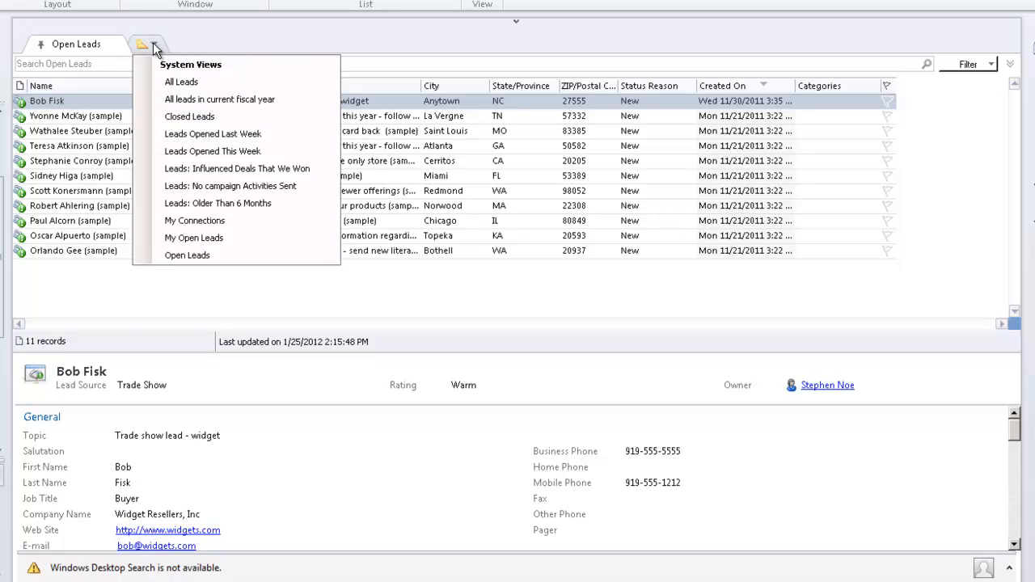
pyautogui.click(189, 238)
# Expand the filter criteria display for the Open Leads view and compare it with the criteria of My Open Leads
pyautogui.click(69, 43)
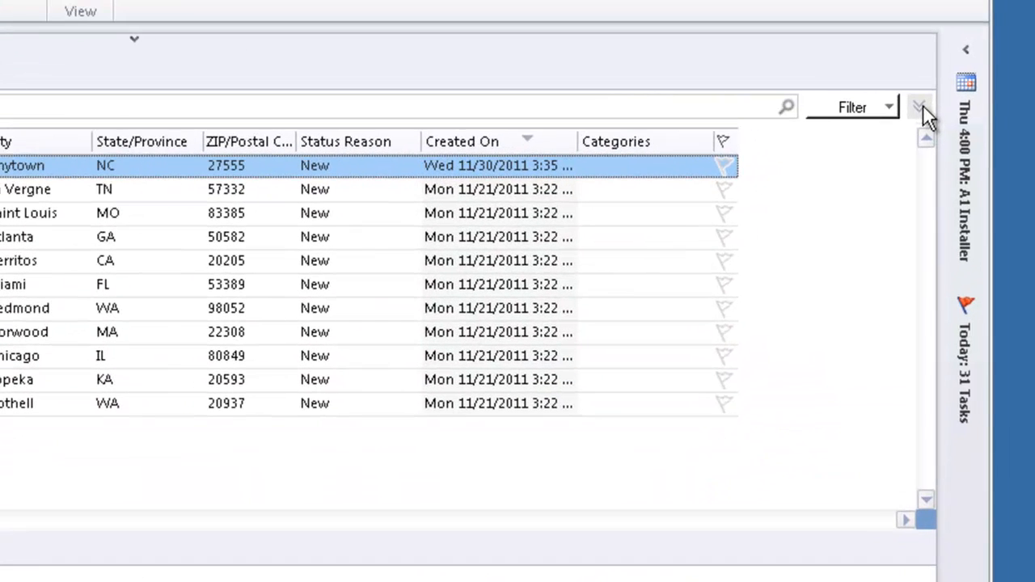
pyautogui.click(923, 105)
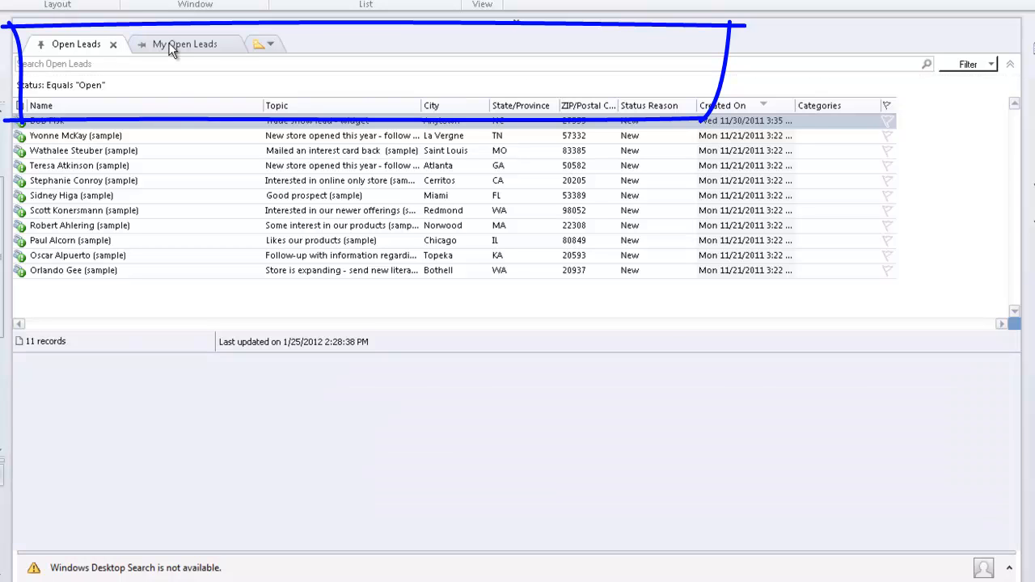
pyautogui.click(172, 47)
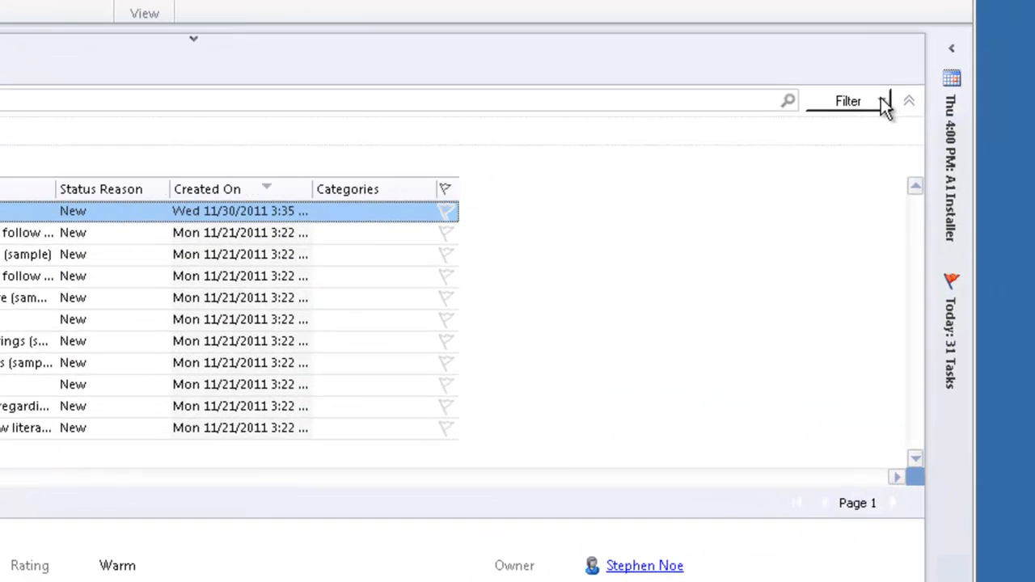
# Add a custom filter to the My Open Leads view so that State/Province equals WA
pyautogui.click(875, 101)
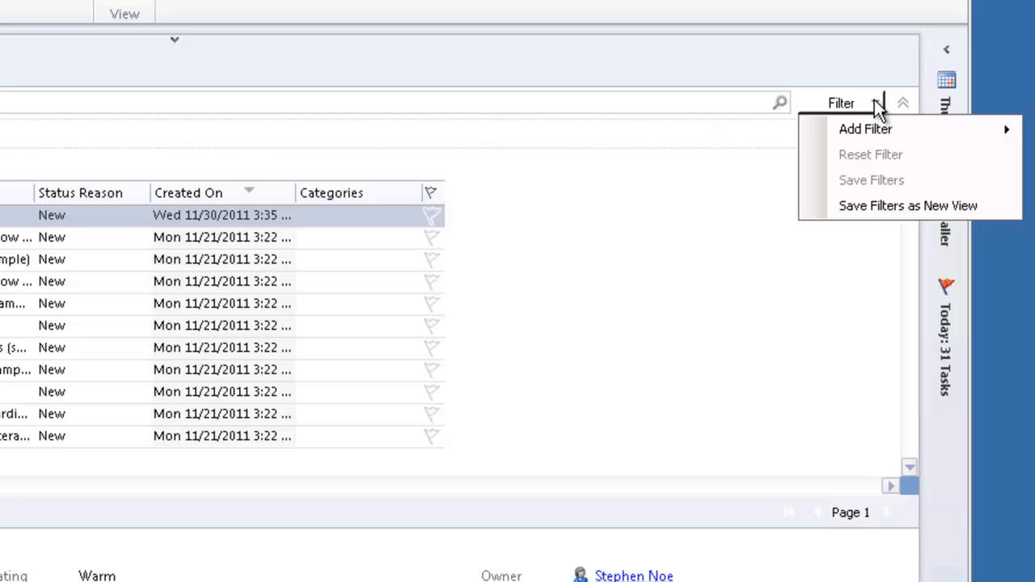
pyautogui.moveTo(872, 132)
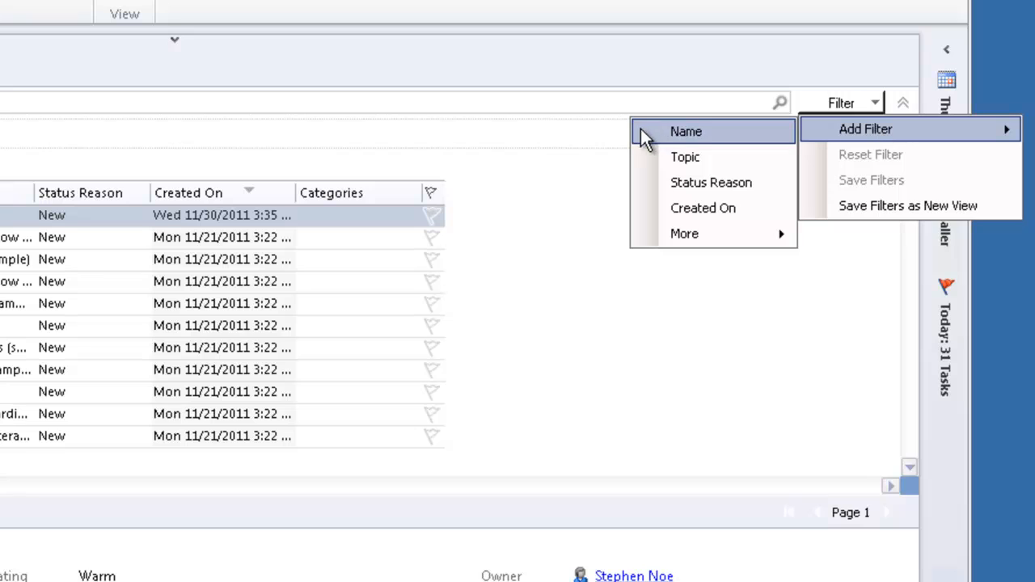
pyautogui.moveTo(695, 238)
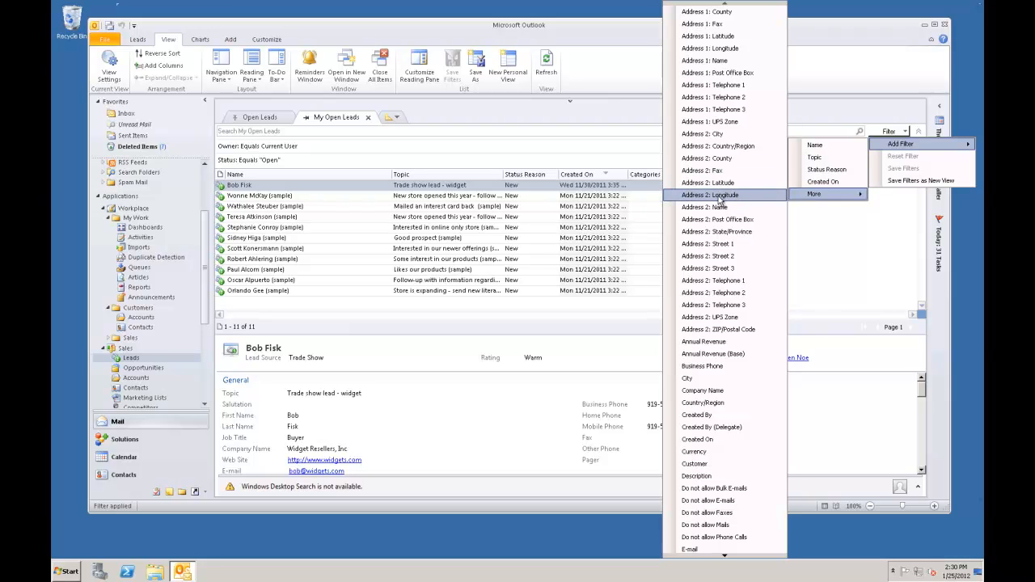
pyautogui.click(726, 558)
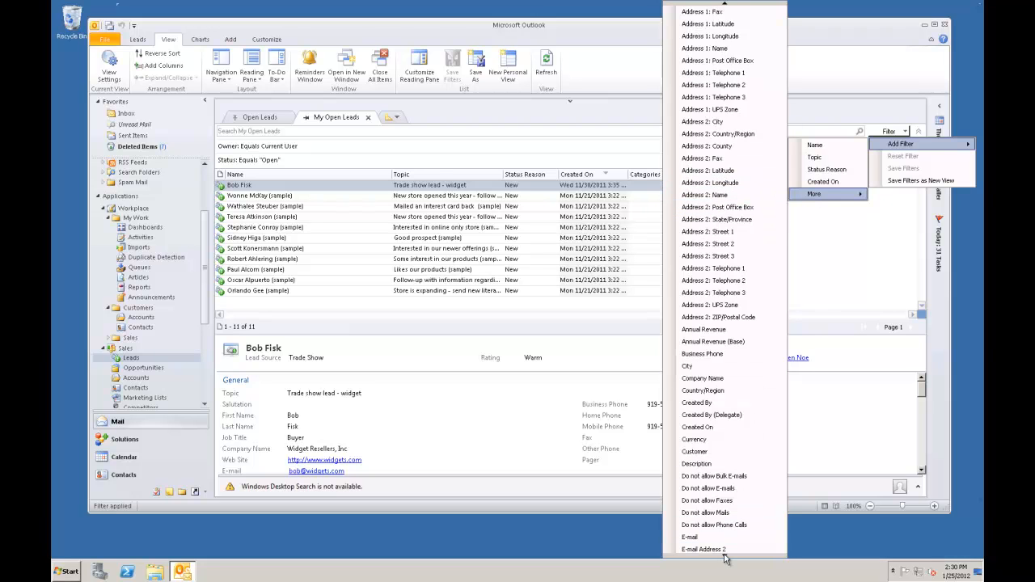
pyautogui.click(725, 559)
pyautogui.click(726, 558)
pyautogui.click(726, 558)
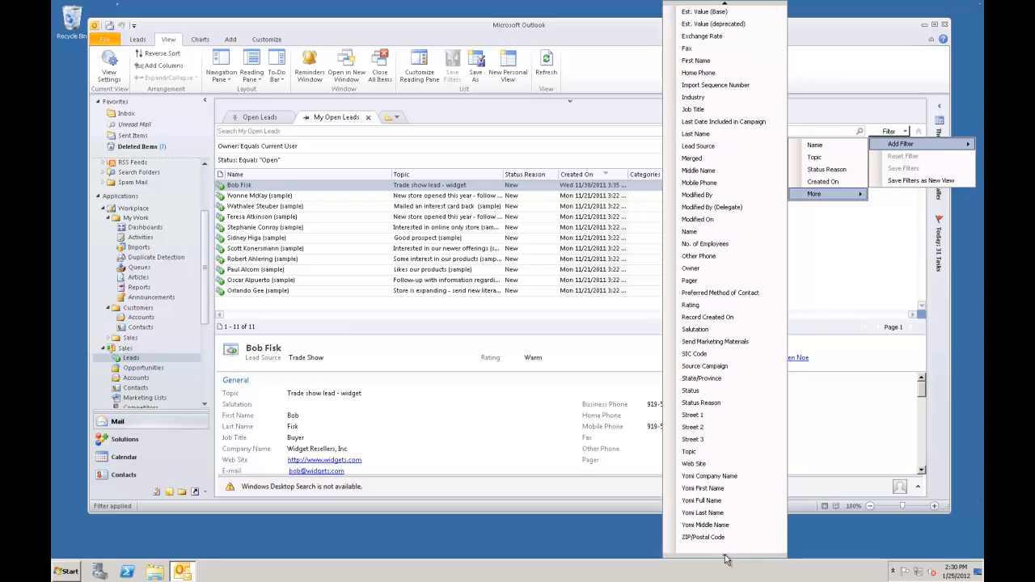
pyautogui.click(708, 379)
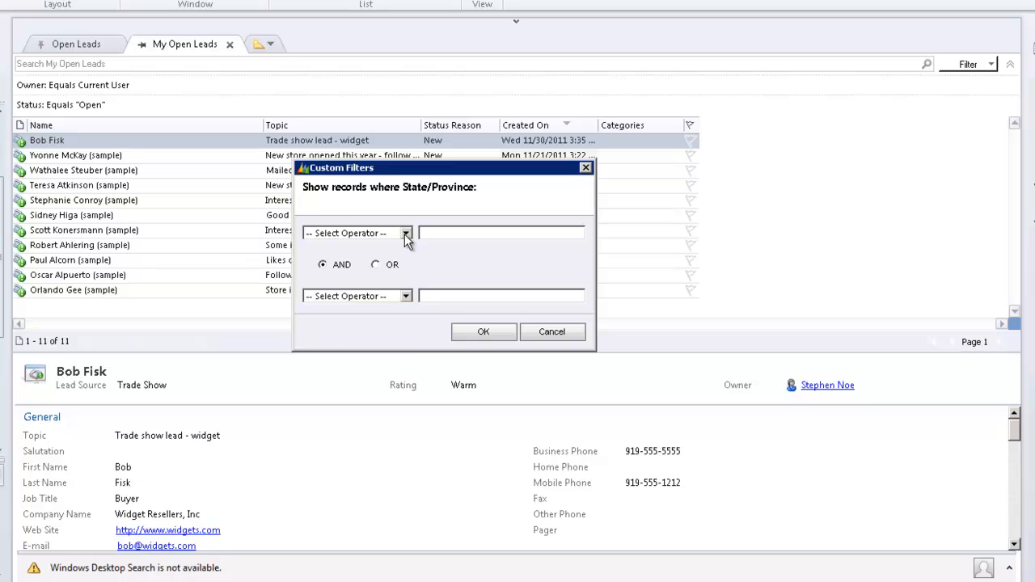
pyautogui.click(406, 234)
pyautogui.click(328, 253)
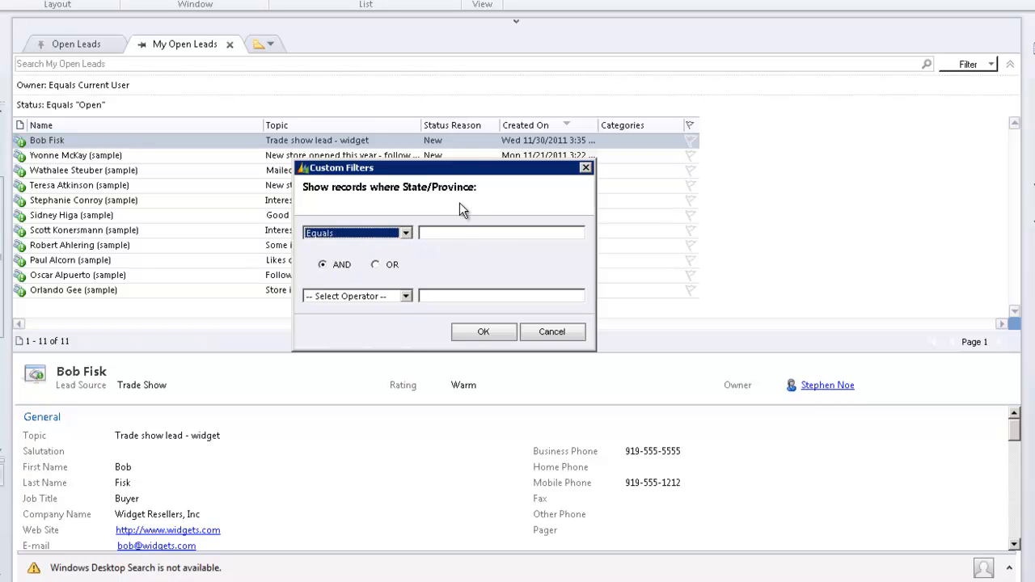
pyautogui.click(451, 233)
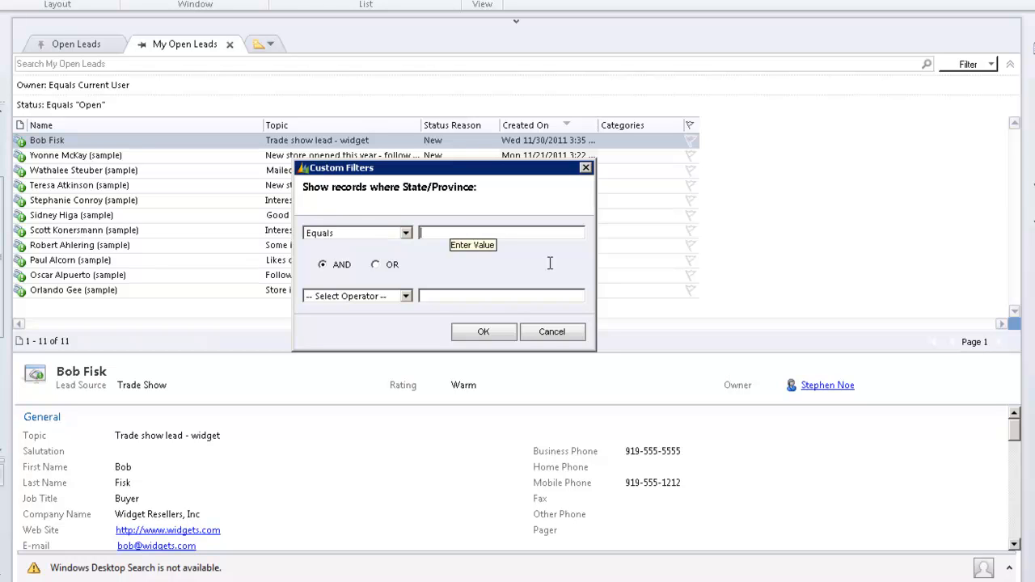
pyautogui.write('WA')
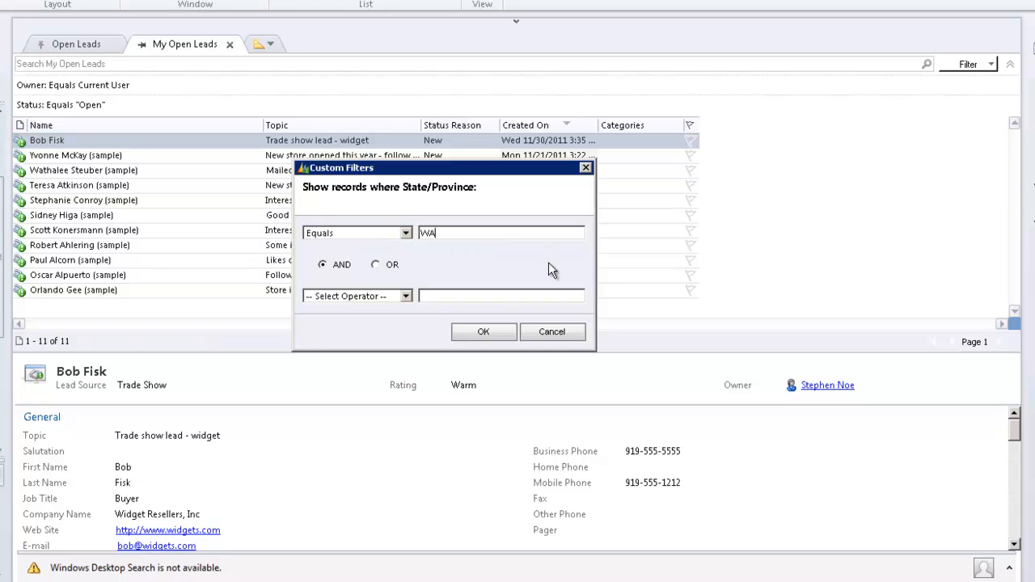
pyautogui.click(502, 331)
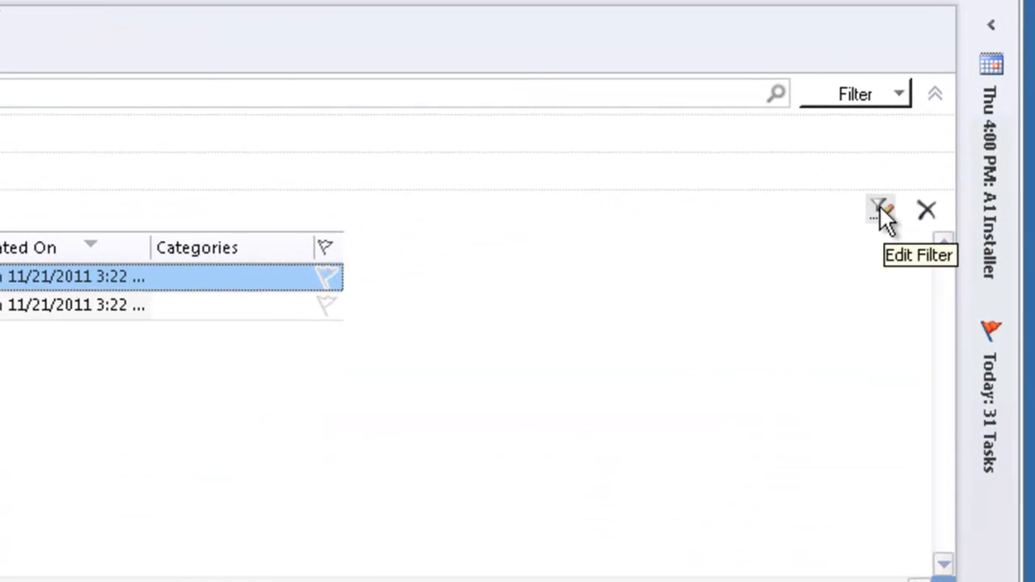
# Remove the State/Province filter from the My Open Leads view
pyautogui.click(926, 211)
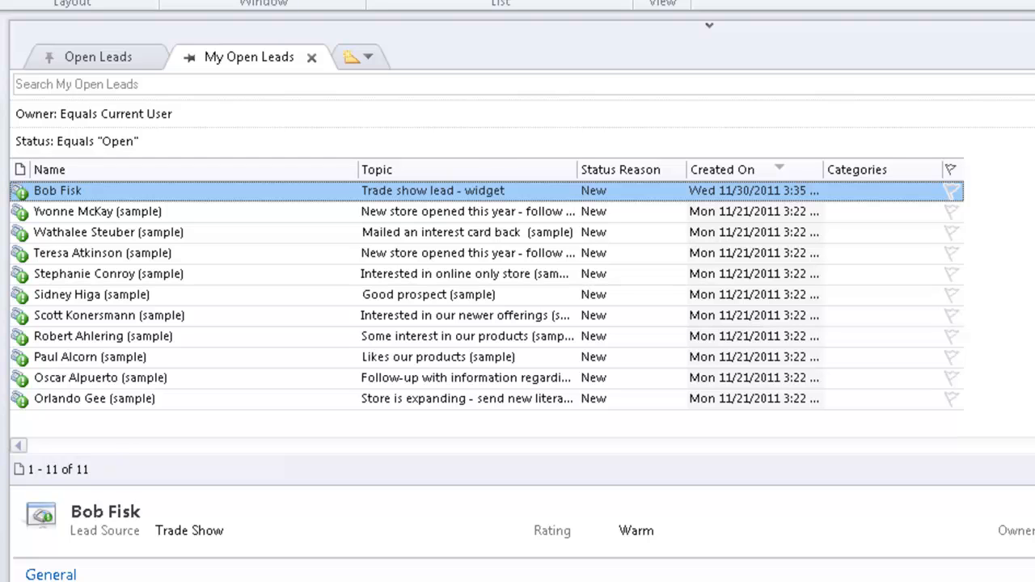
# Add a custom filter to the Open Leads view for records whose ZIP/Postal Code begins with 2
pyautogui.click(107, 56)
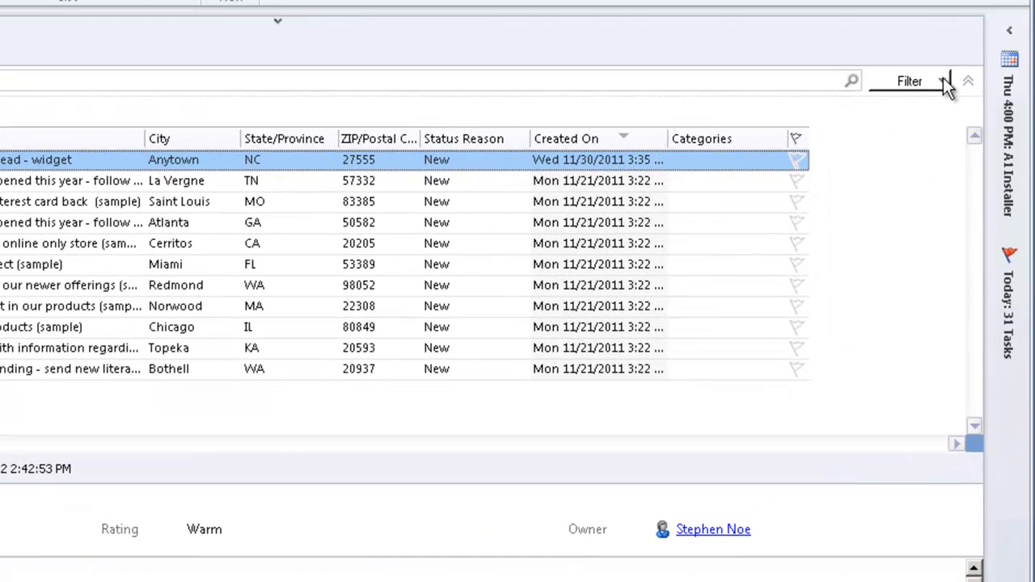
pyautogui.click(945, 82)
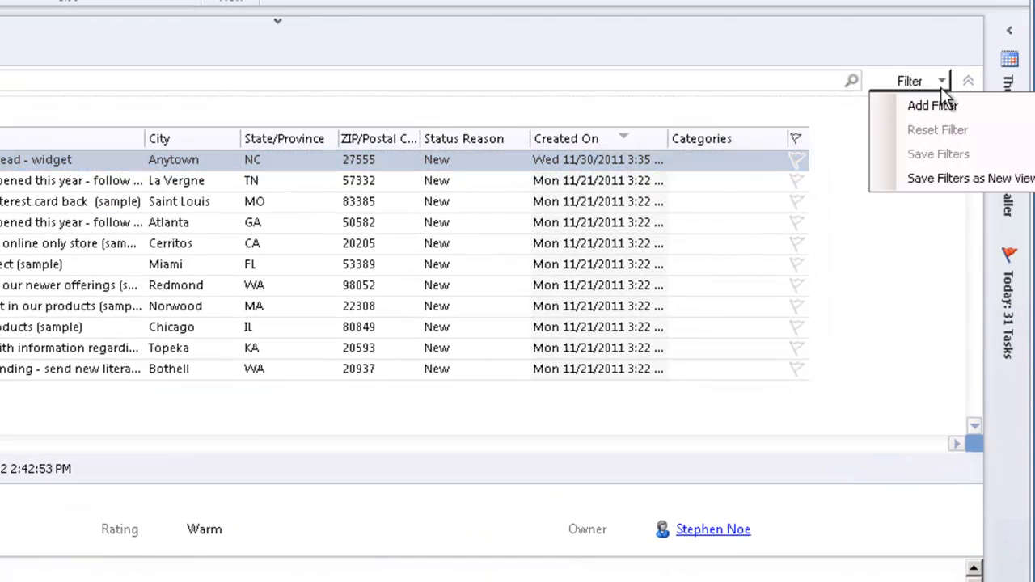
pyautogui.click(938, 106)
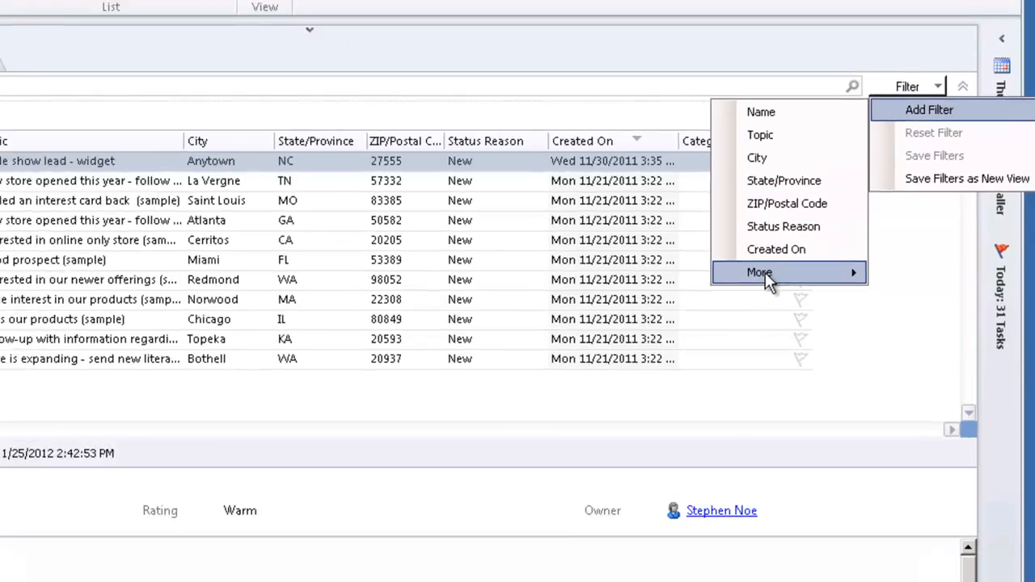
pyautogui.click(765, 273)
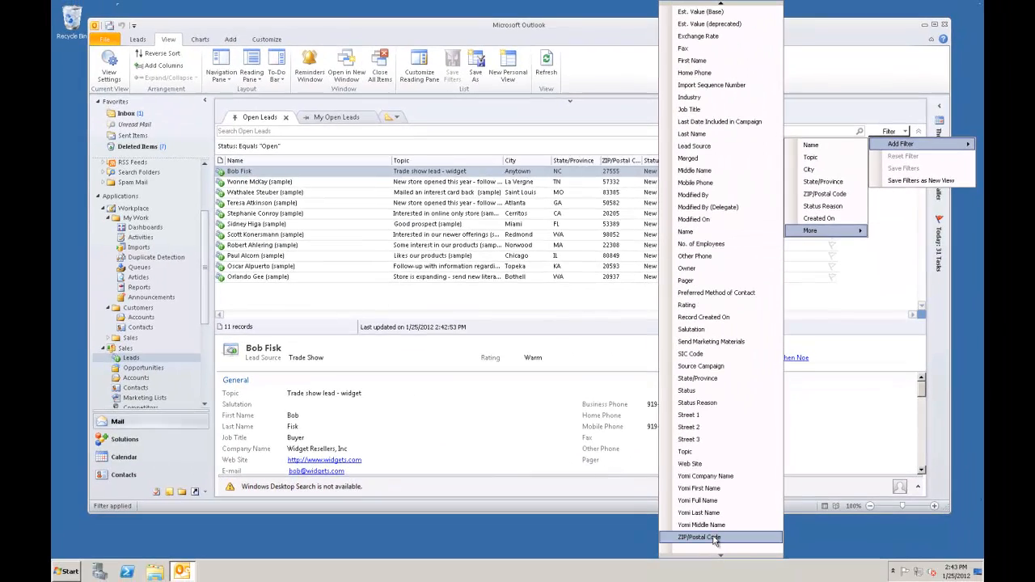
pyautogui.click(715, 539)
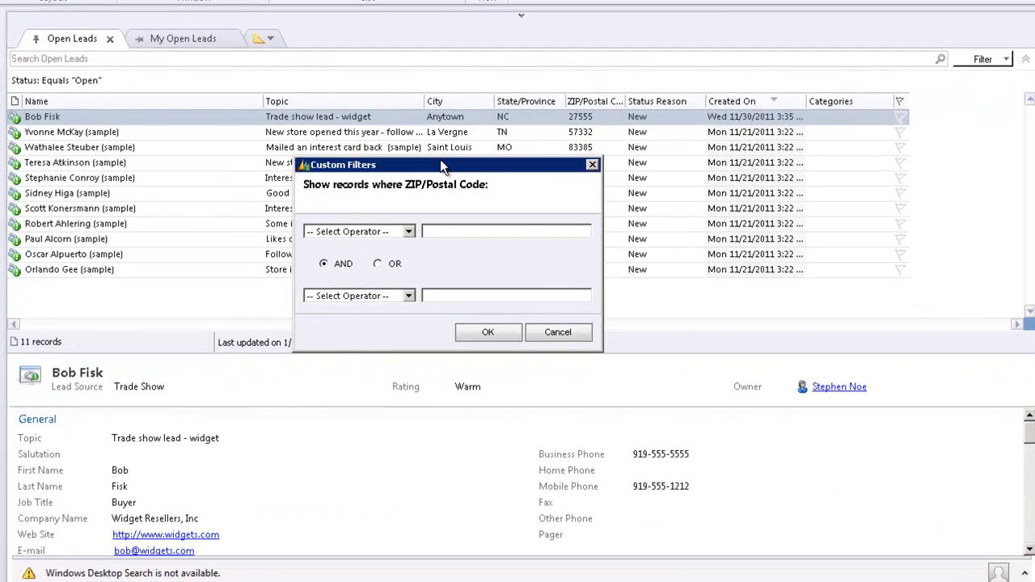
pyautogui.moveTo(440, 162); pyautogui.dragTo(301, 199)
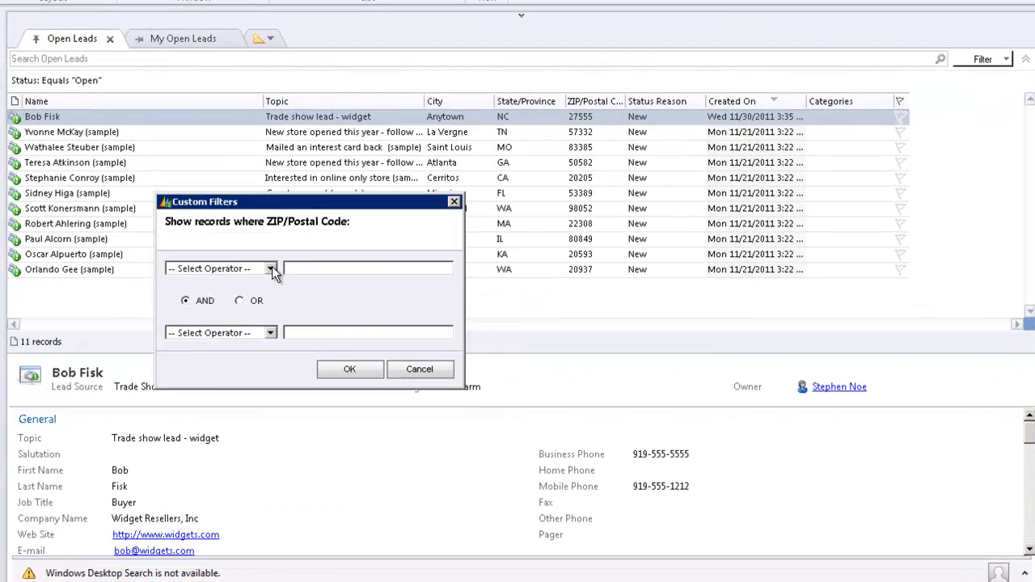
pyautogui.click(271, 268)
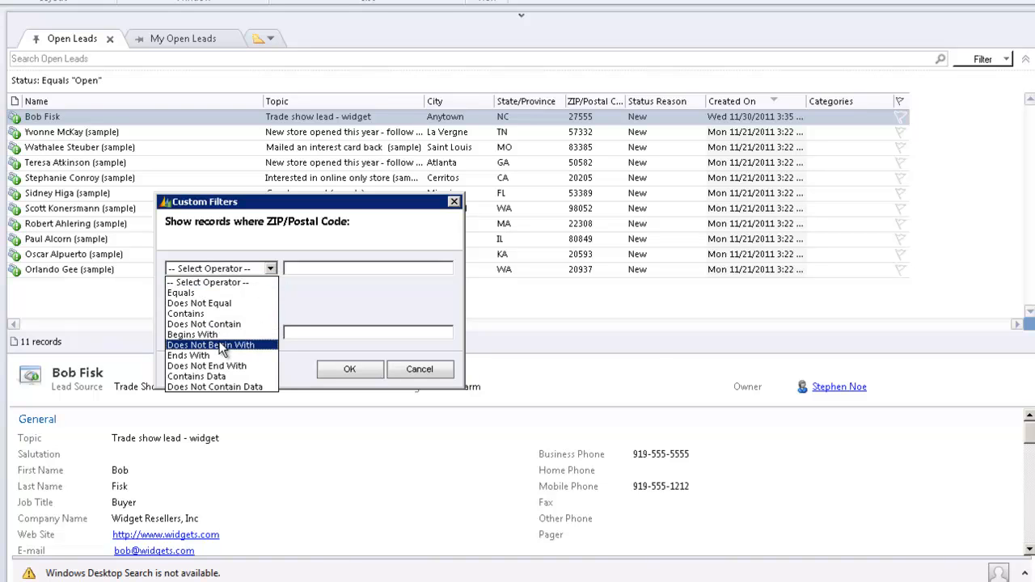
pyautogui.click(216, 334)
pyautogui.click(310, 268)
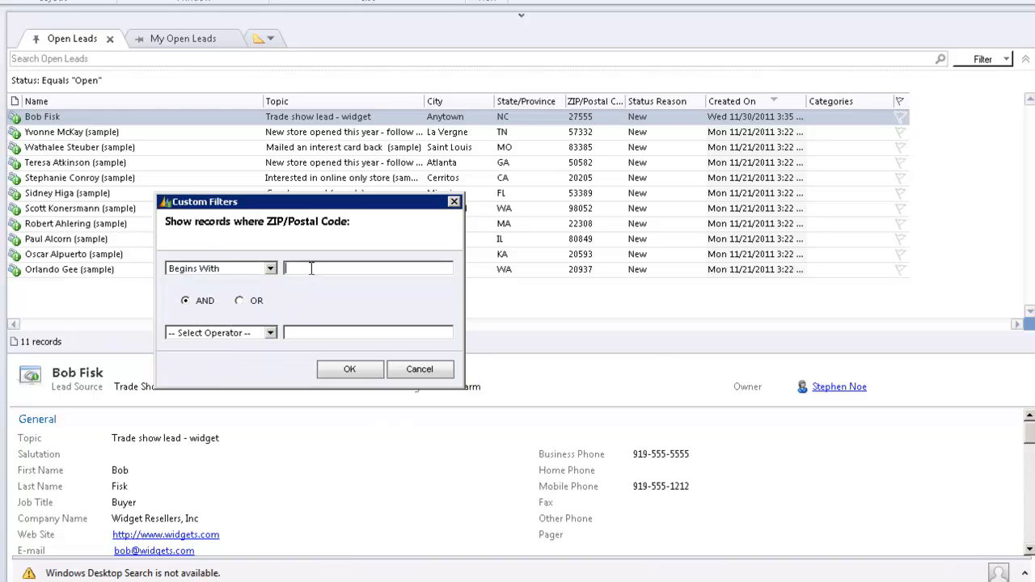
pyautogui.write('2')
pyautogui.click(349, 370)
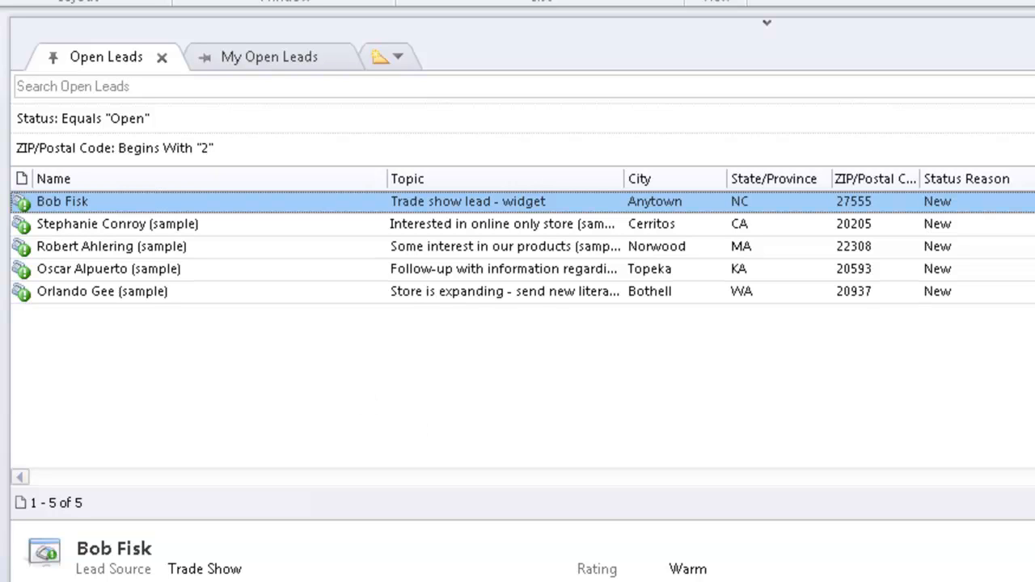
# Extend the Open Leads view's ZIP/Postal Code filter with an OR condition for codes that begin with 5
pyautogui.click(1029, 148)
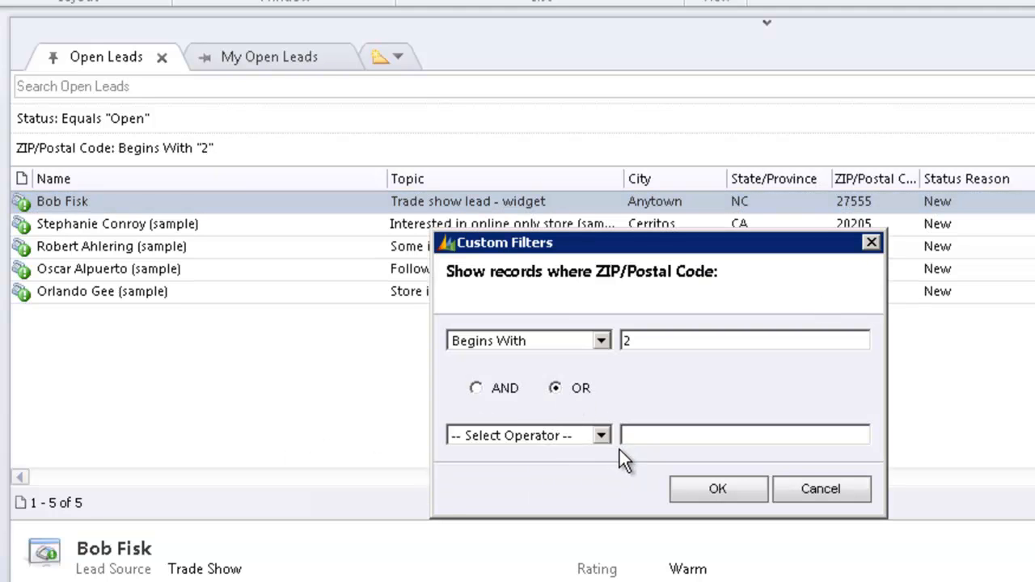
pyautogui.click(600, 437)
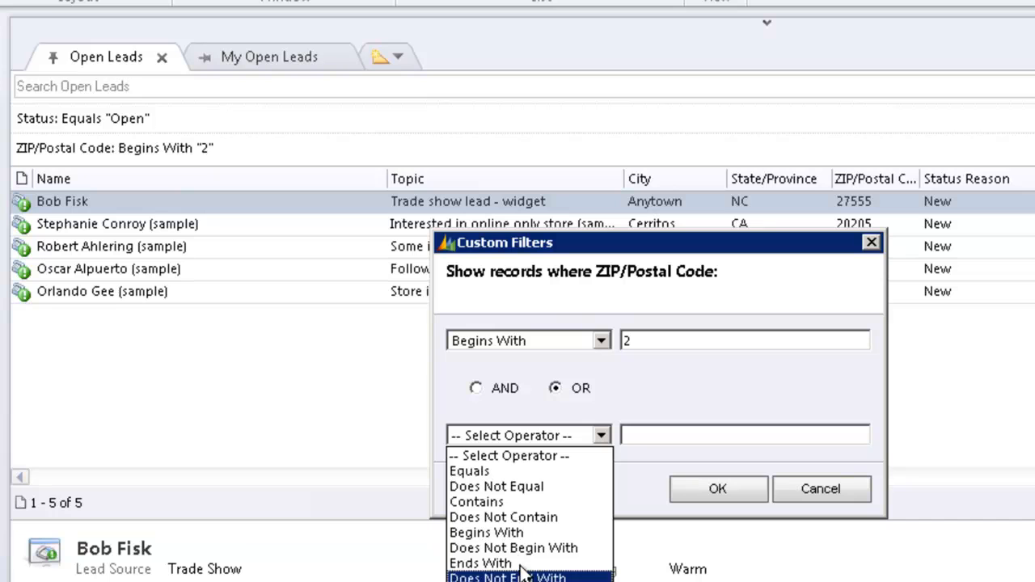
pyautogui.click(506, 540)
pyautogui.click(652, 435)
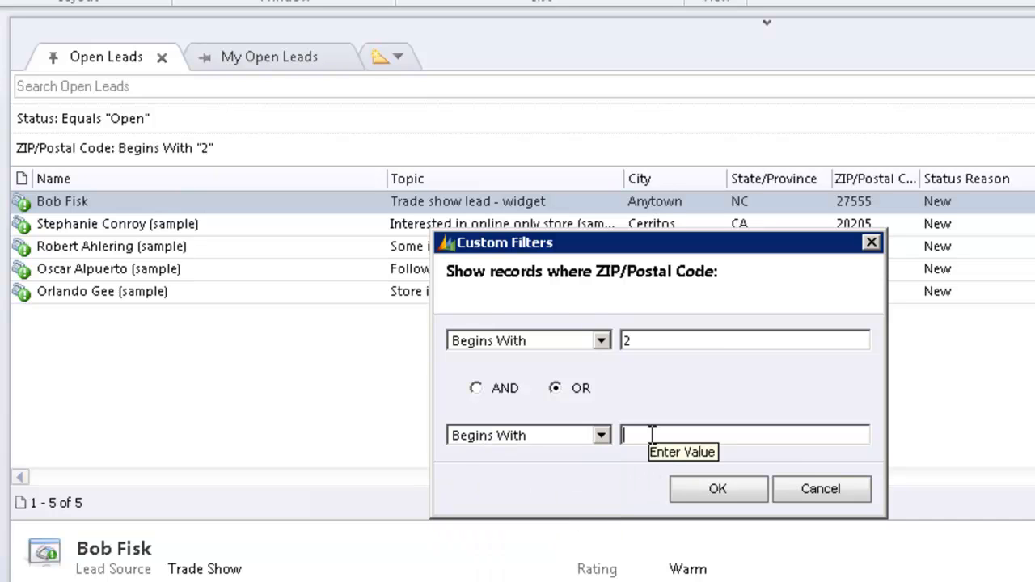
pyautogui.write('5')
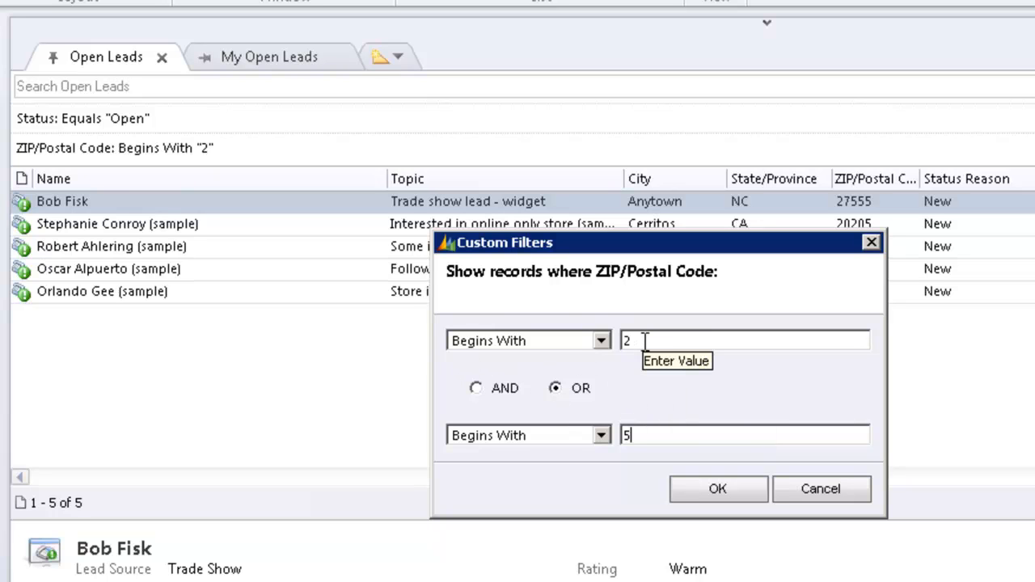
pyautogui.click(719, 489)
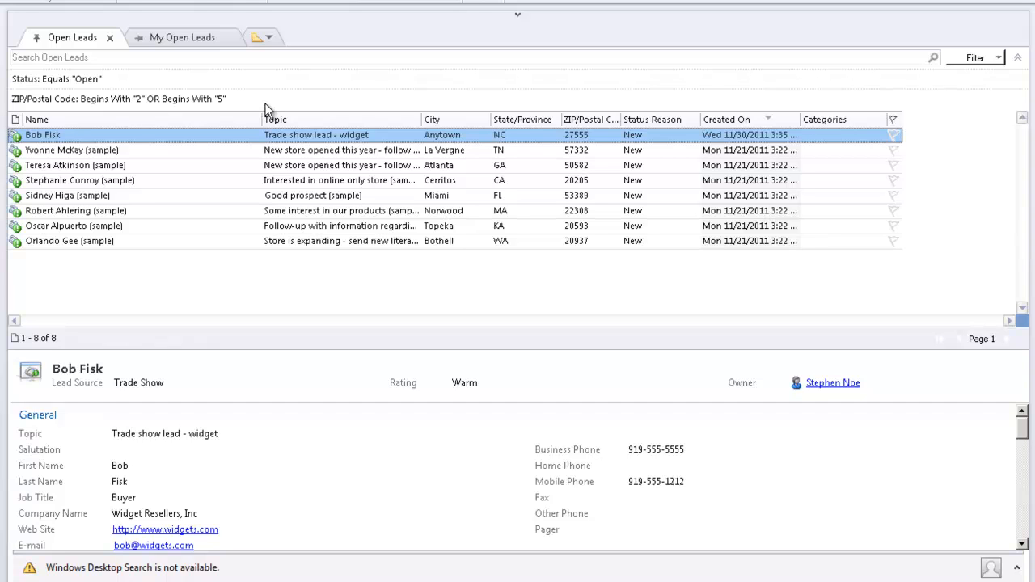
# Review the Open Leads filter options, collapse and expand the criteria display, and switch to My Open Leads and back
pyautogui.click(1000, 59)
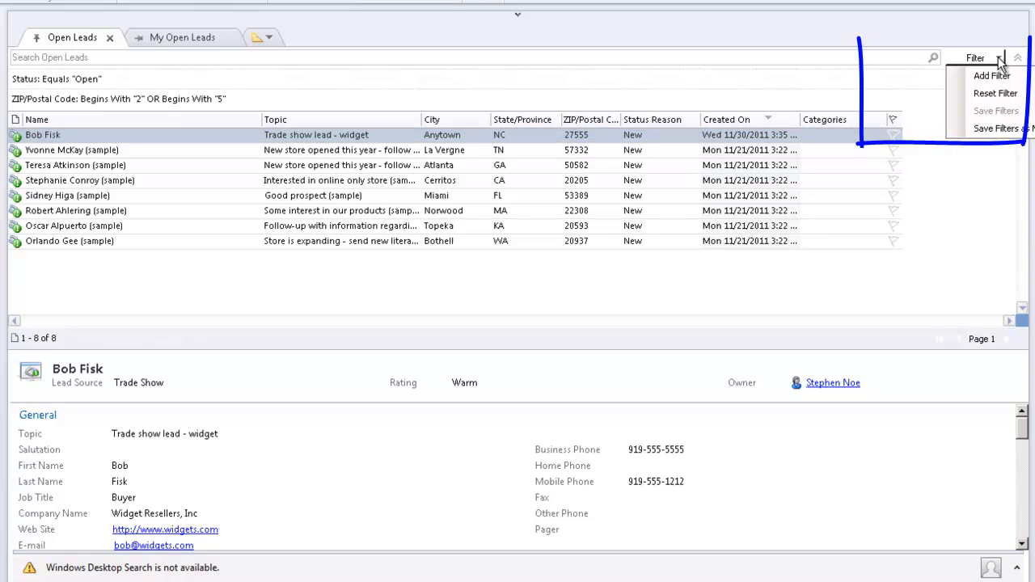
pyautogui.click(1019, 58)
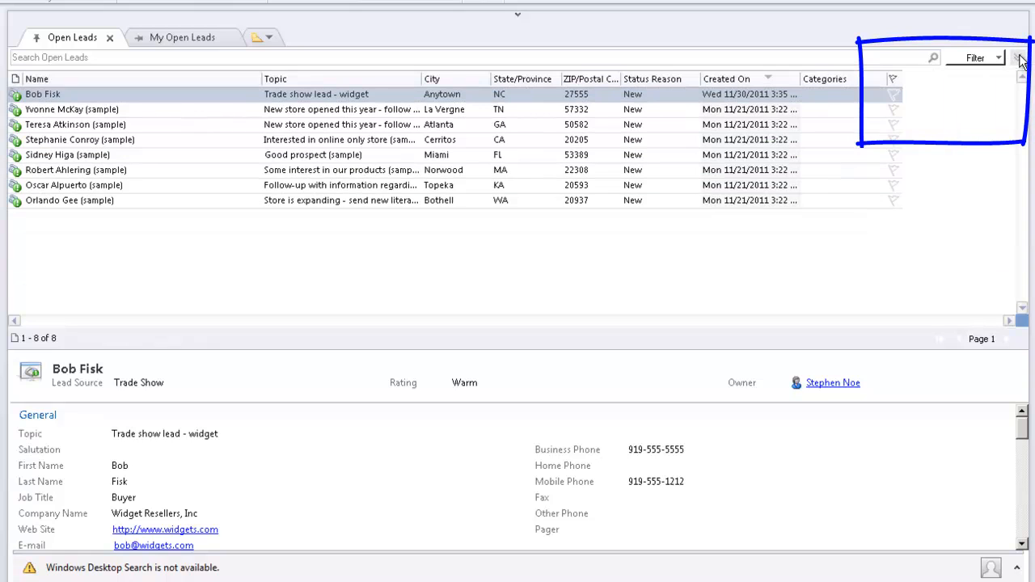
pyautogui.click(1020, 60)
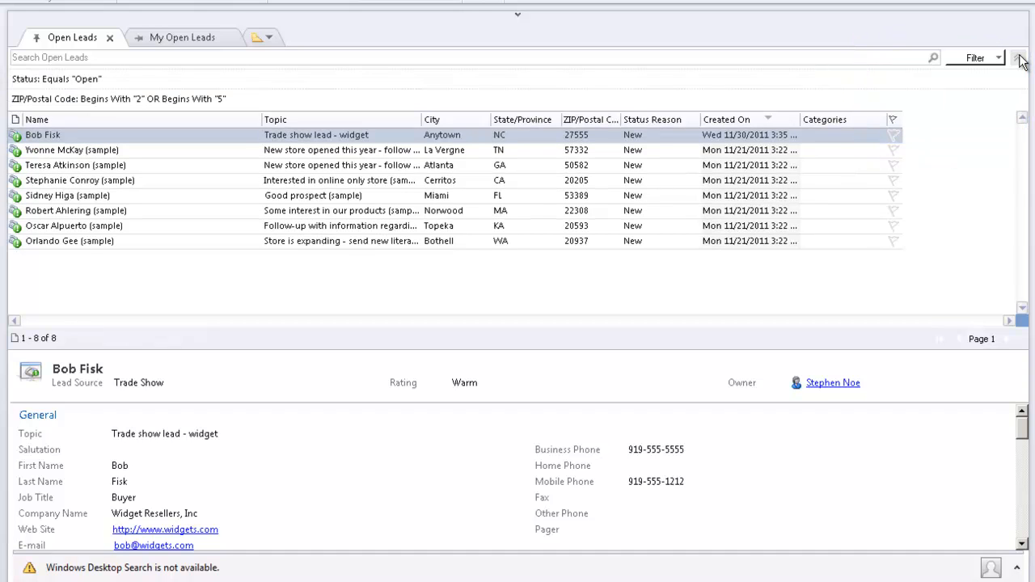
pyautogui.click(185, 37)
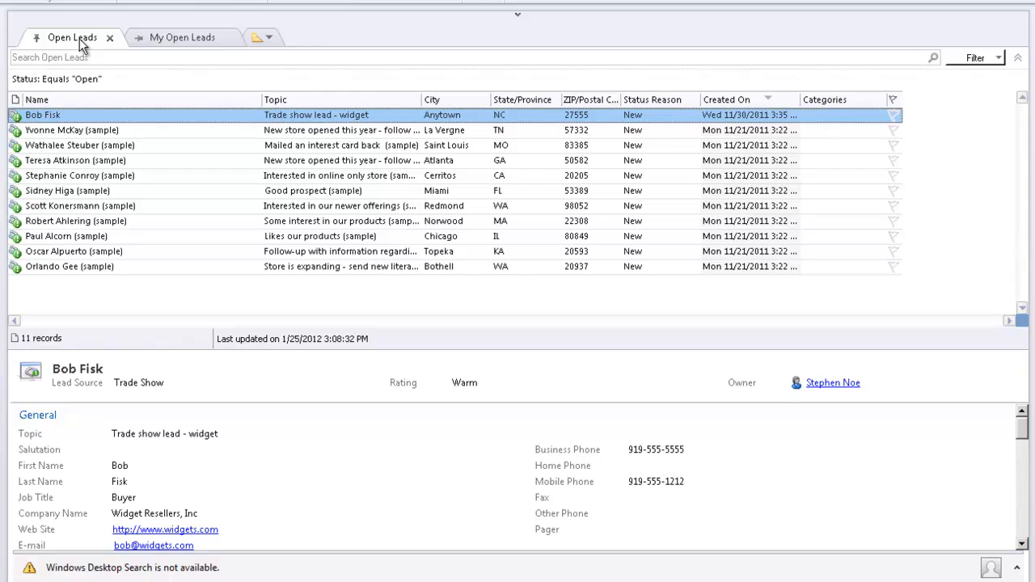
# Add a custom filter to the Open Leads view for ZIP/Postal Codes beginning with 2 or 5
pyautogui.click(997, 58)
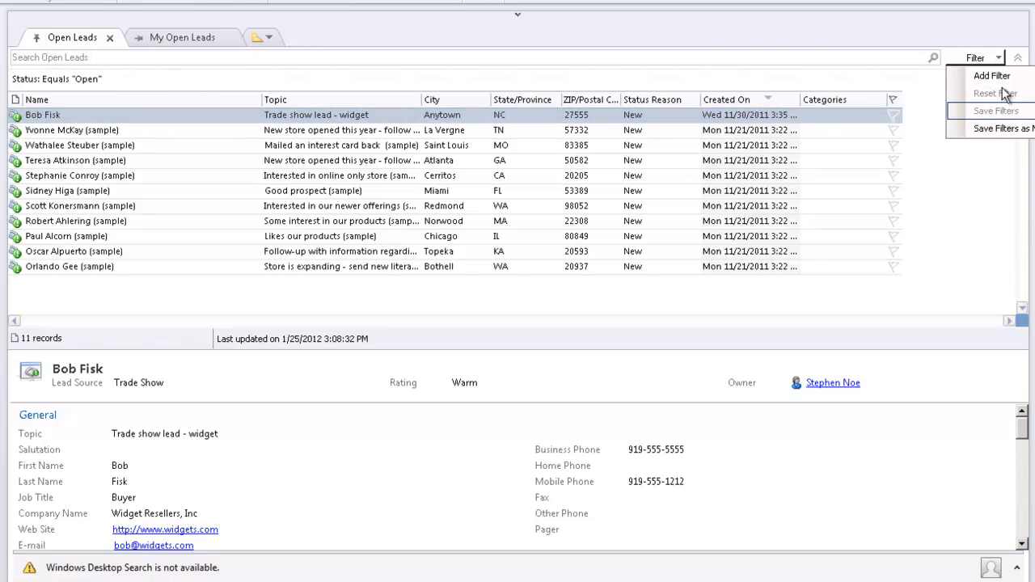
pyautogui.moveTo(1003, 76)
pyautogui.moveTo(873, 201)
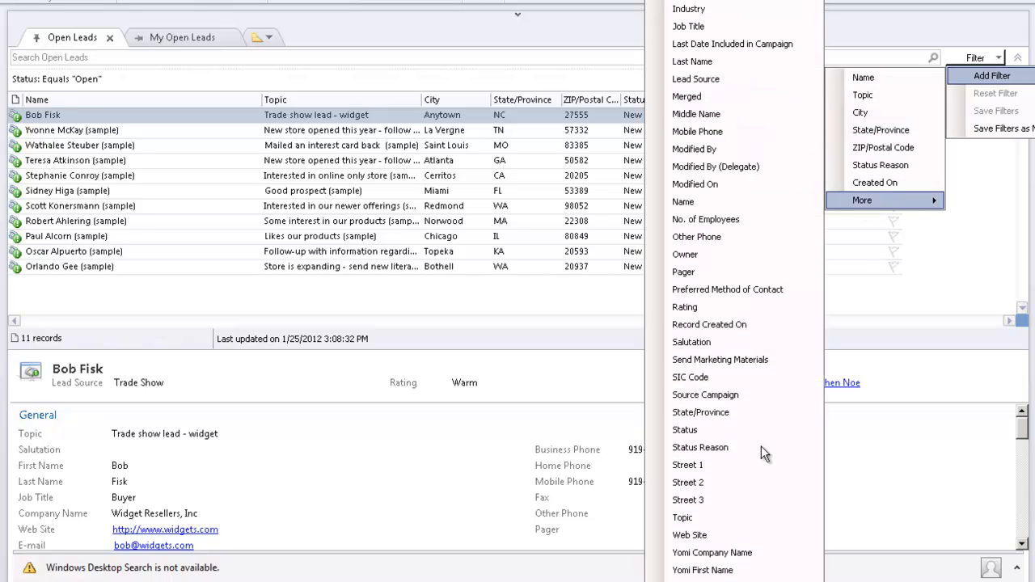
pyautogui.click(777, 556)
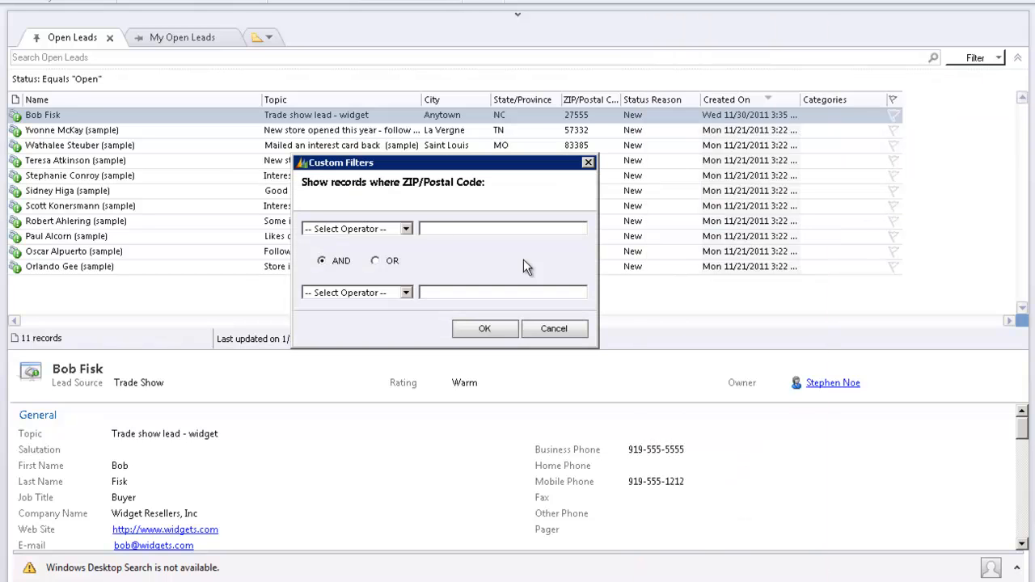
pyautogui.click(406, 229)
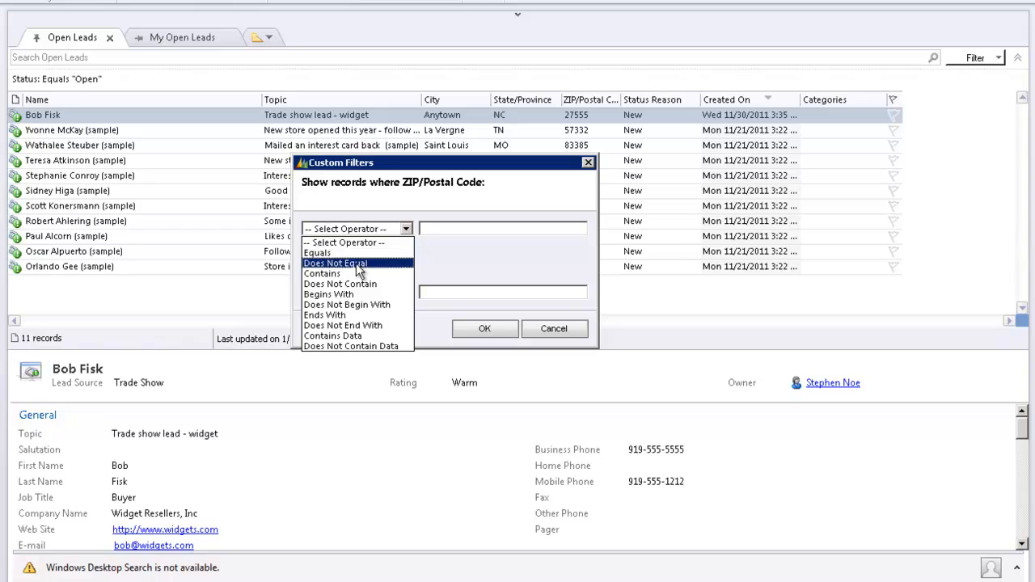
pyautogui.click(340, 294)
pyautogui.click(445, 229)
pyautogui.write('2')
pyautogui.click(407, 292)
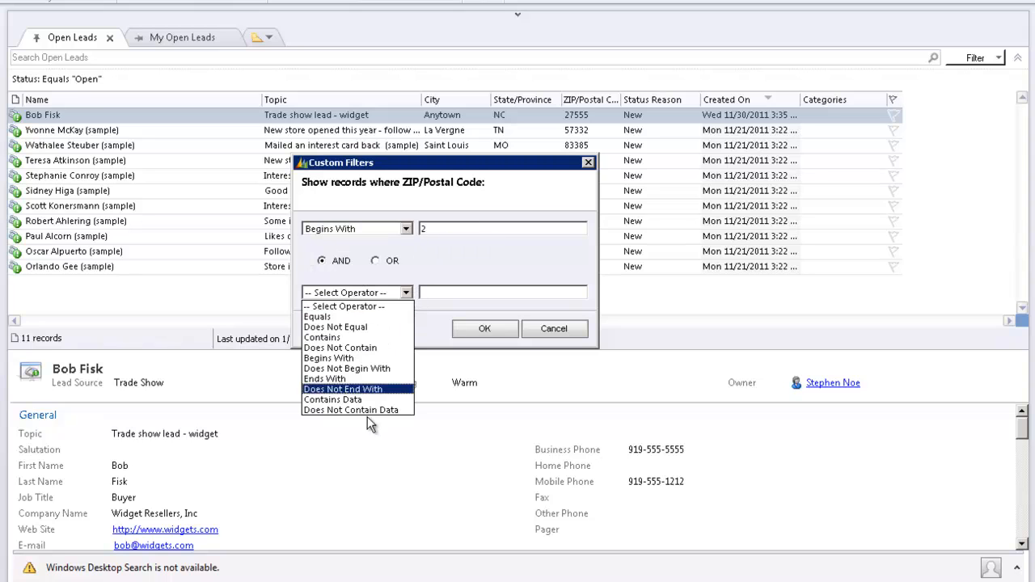
pyautogui.click(358, 358)
pyautogui.click(448, 292)
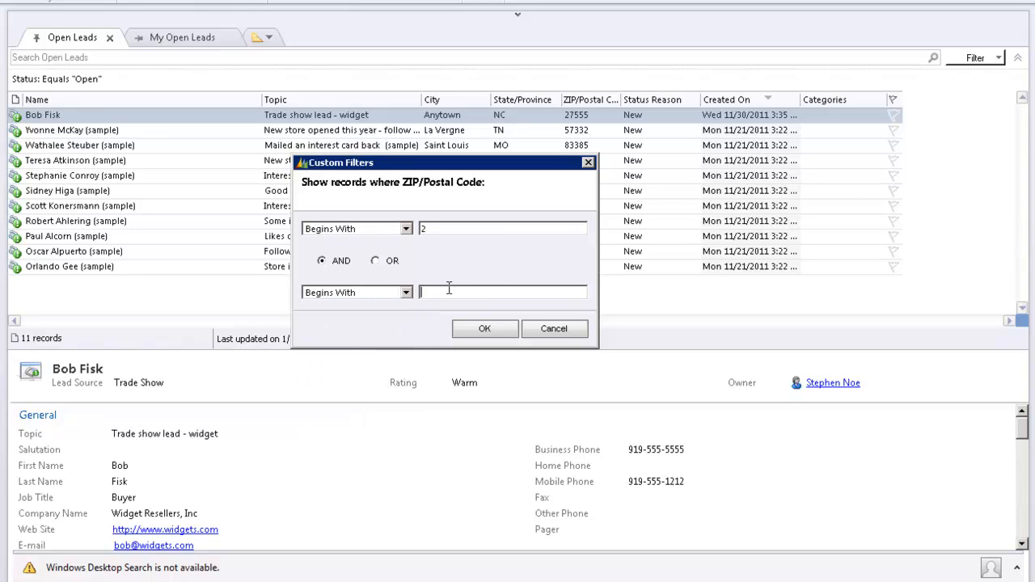
pyautogui.write('5')
pyautogui.click(490, 332)
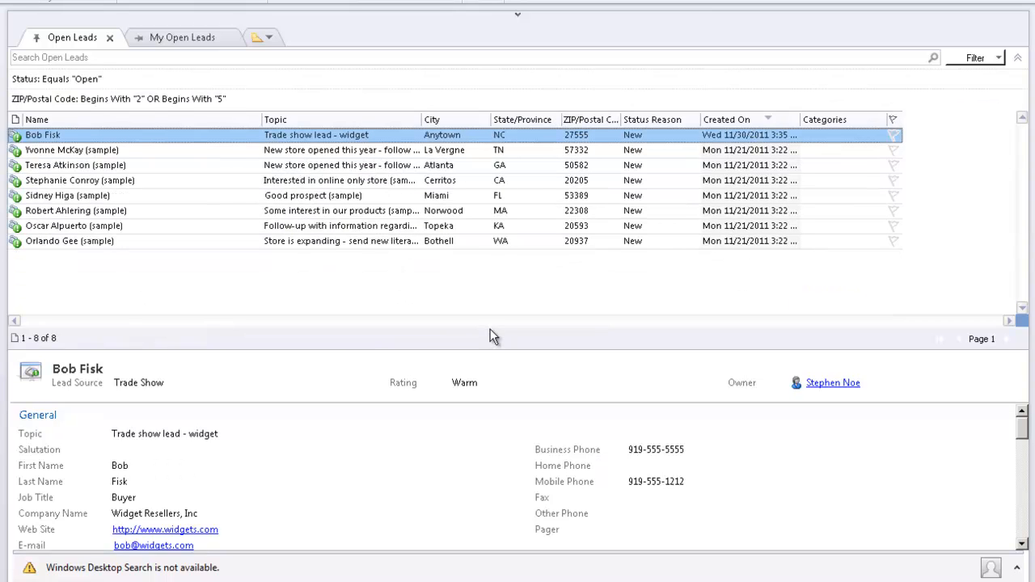
# Save the filters as a new view named "Open Leads filtered by zipcode 2 or 5" and pin its tab
pyautogui.moveTo(398, 95)
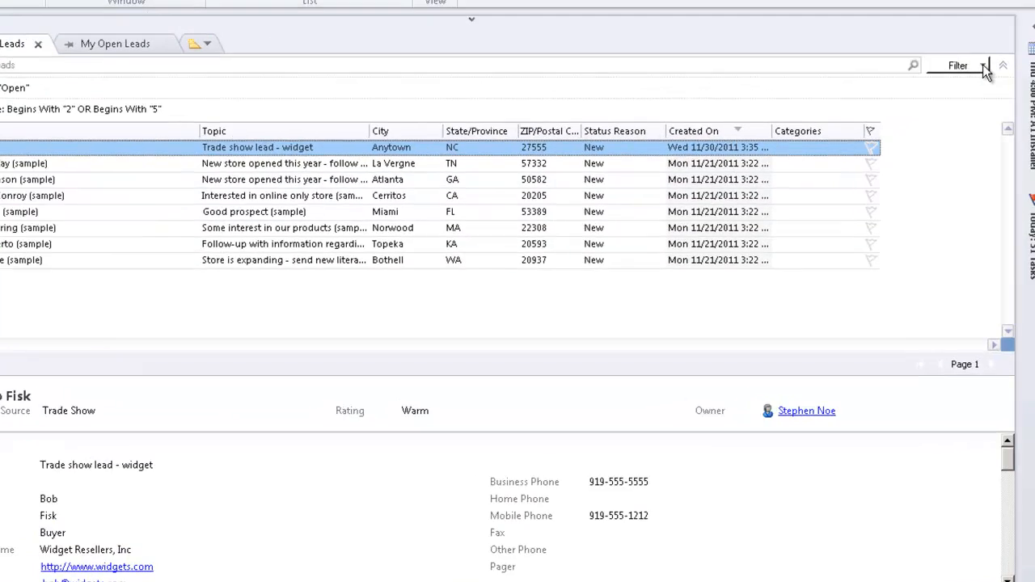
pyautogui.click(1001, 56)
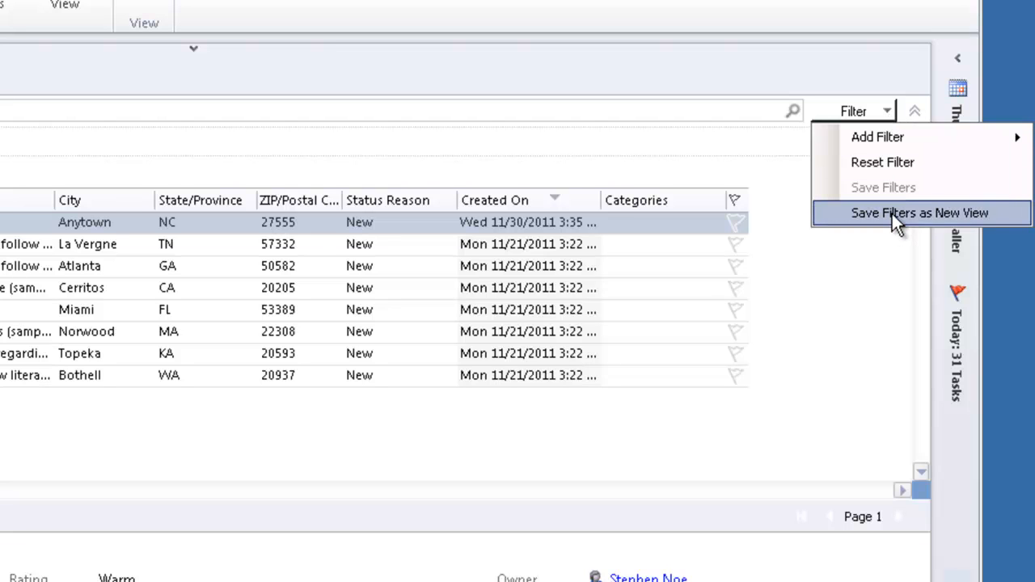
pyautogui.click(892, 214)
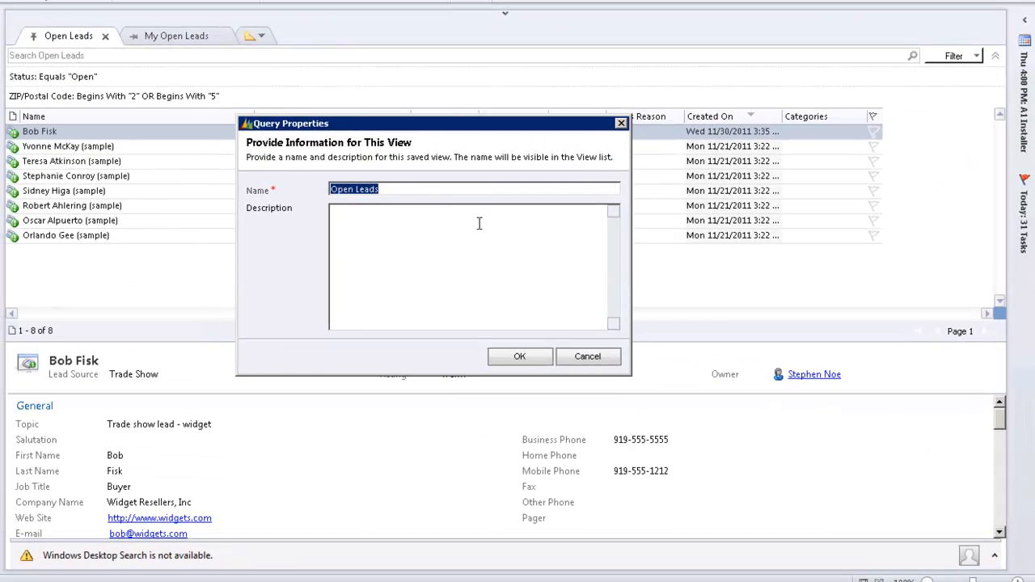
pyautogui.click(397, 191)
pyautogui.write('filtered by zipcode 2 or 5')
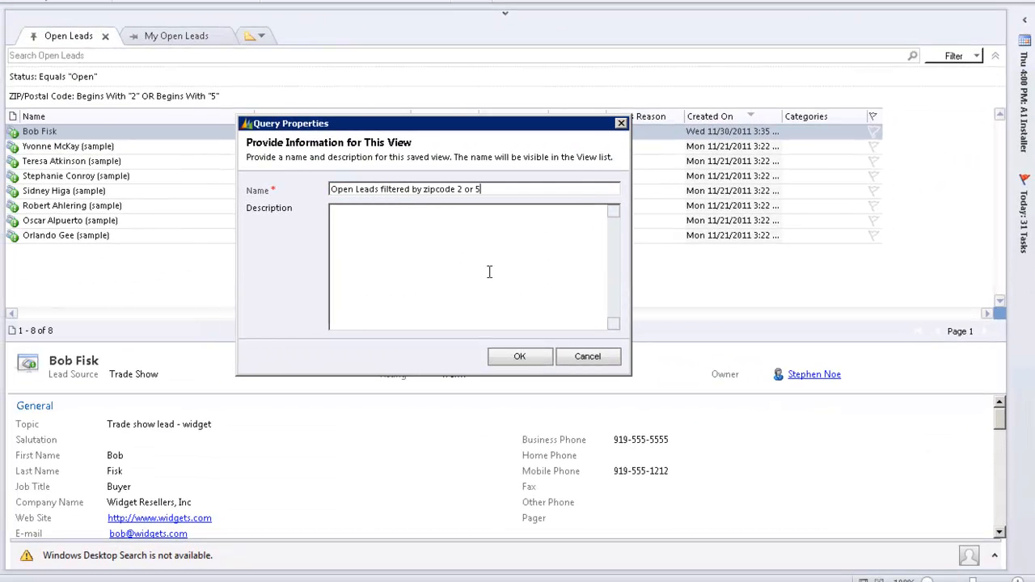
pyautogui.click(535, 361)
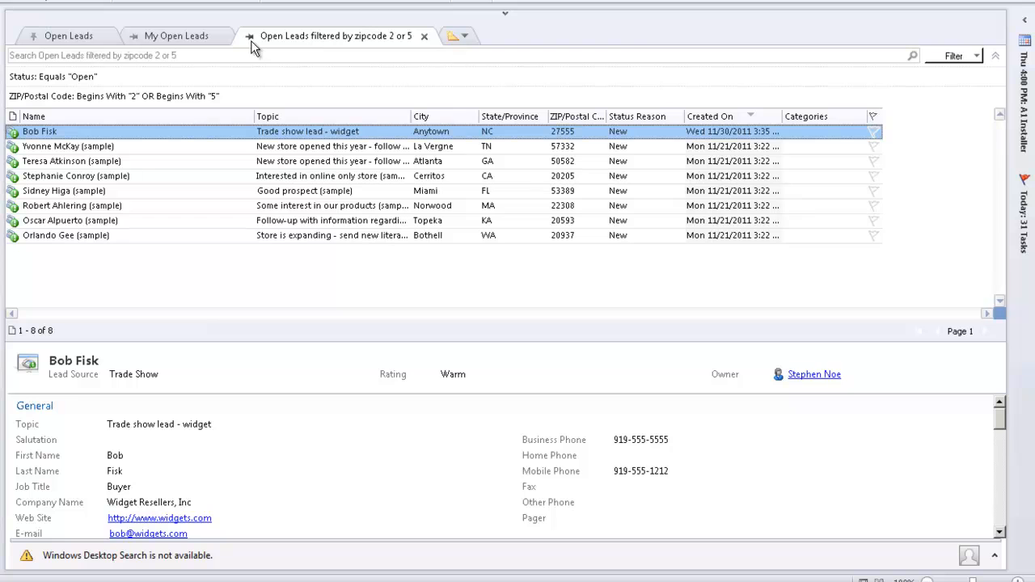
pyautogui.click(251, 36)
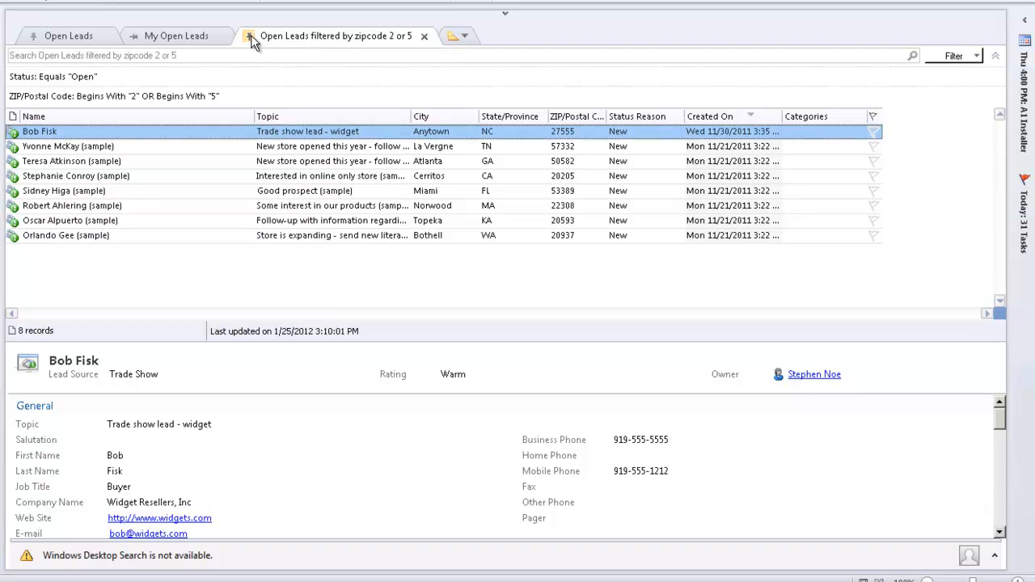
# Compare the criteria of My Open Leads, Open Leads and the saved zipcode-filtered view
pyautogui.click(182, 35)
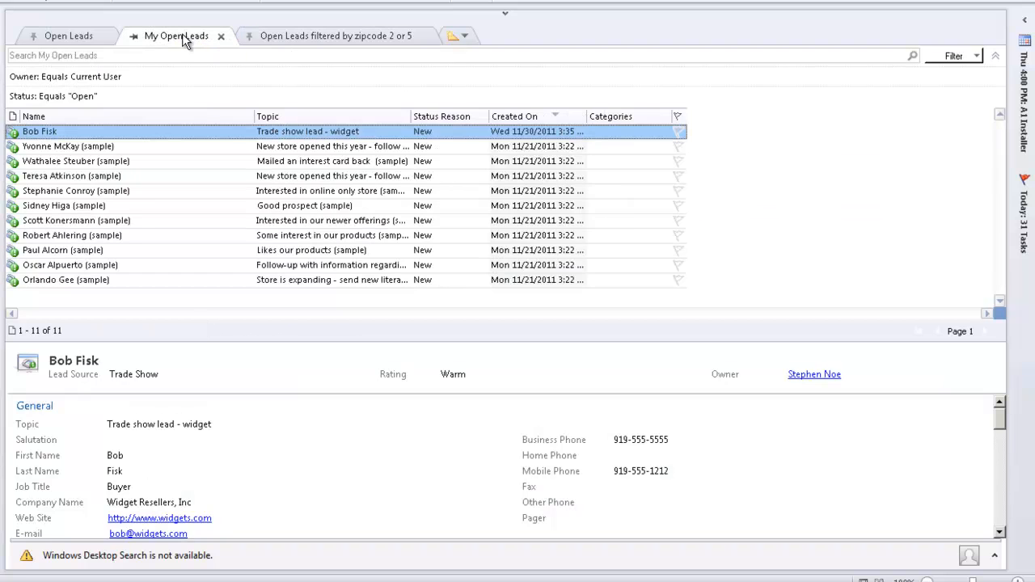
pyautogui.click(75, 36)
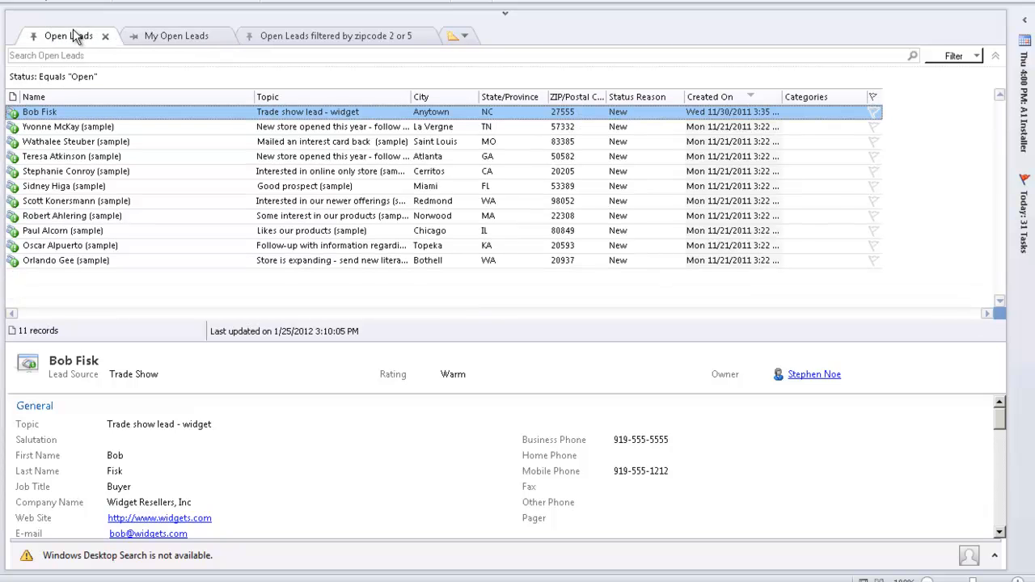
pyautogui.click(365, 38)
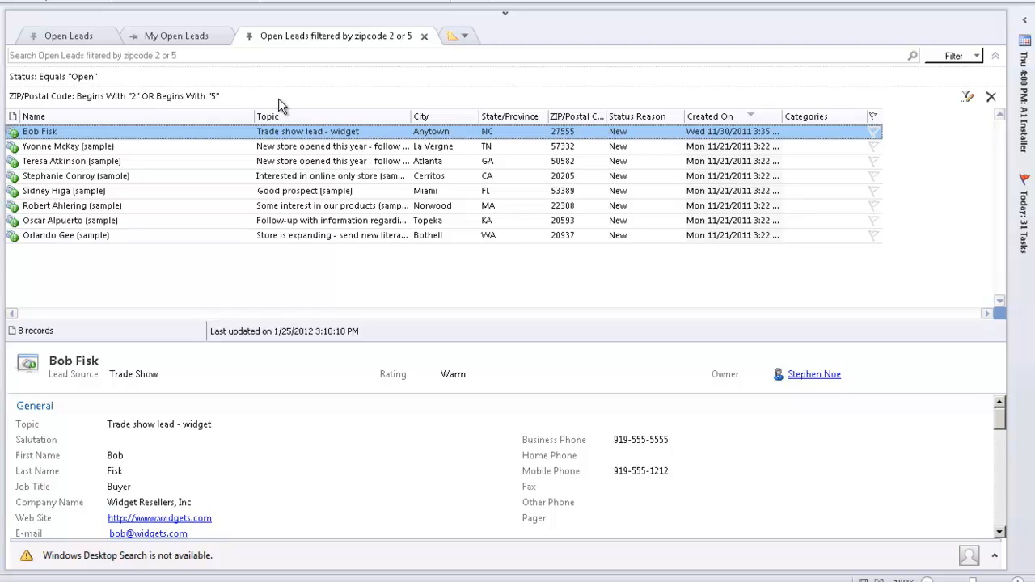
# Open the saved zipcode view from the list of personal views and check which filter options it offers
pyautogui.click(465, 36)
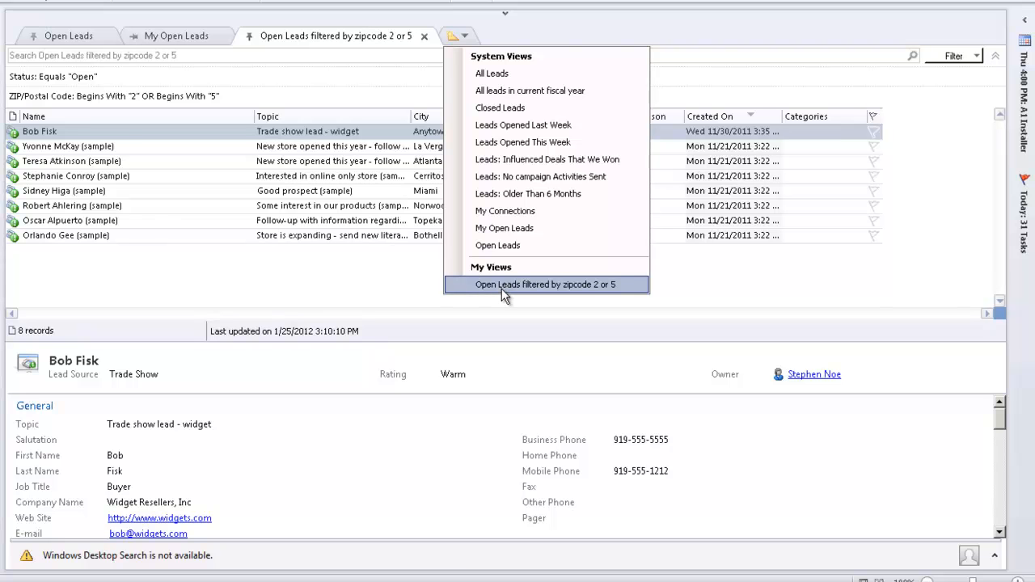
pyautogui.click(588, 288)
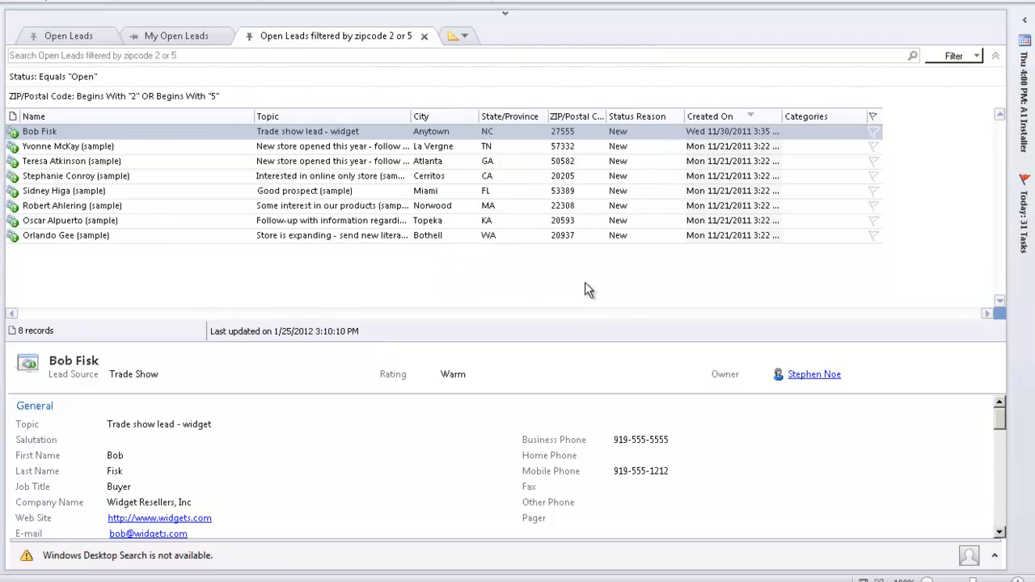
pyautogui.click(979, 59)
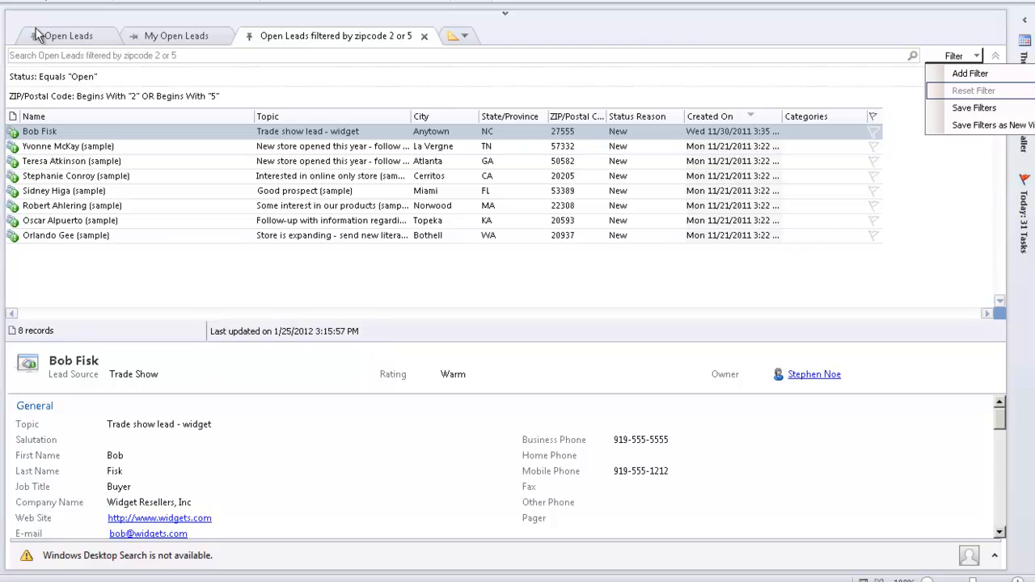
# Filter My Open Leads to ZIP/Postal Codes beginning with 2 and reset the view's filters to their defaults
pyautogui.click(172, 35)
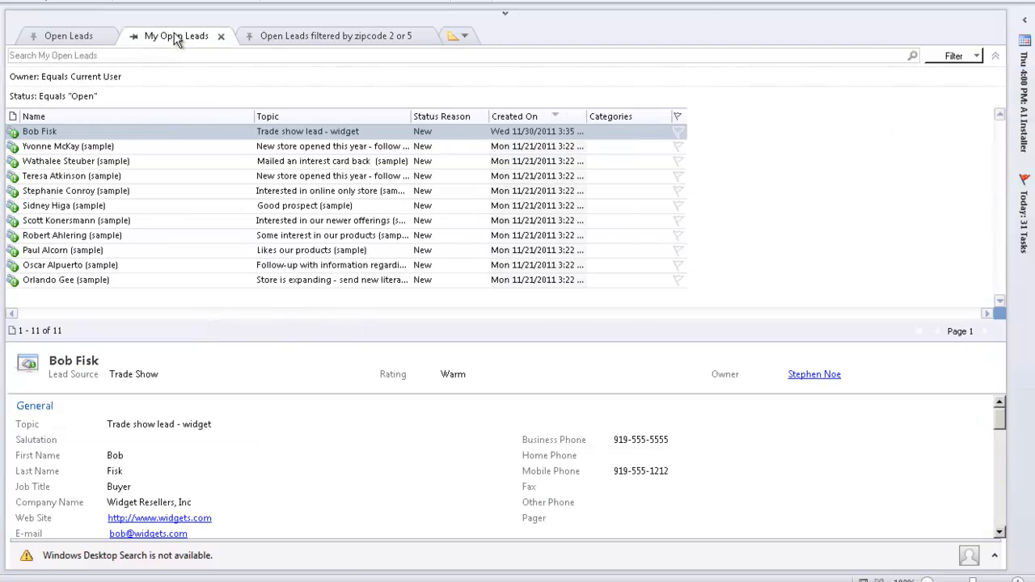
pyautogui.click(971, 60)
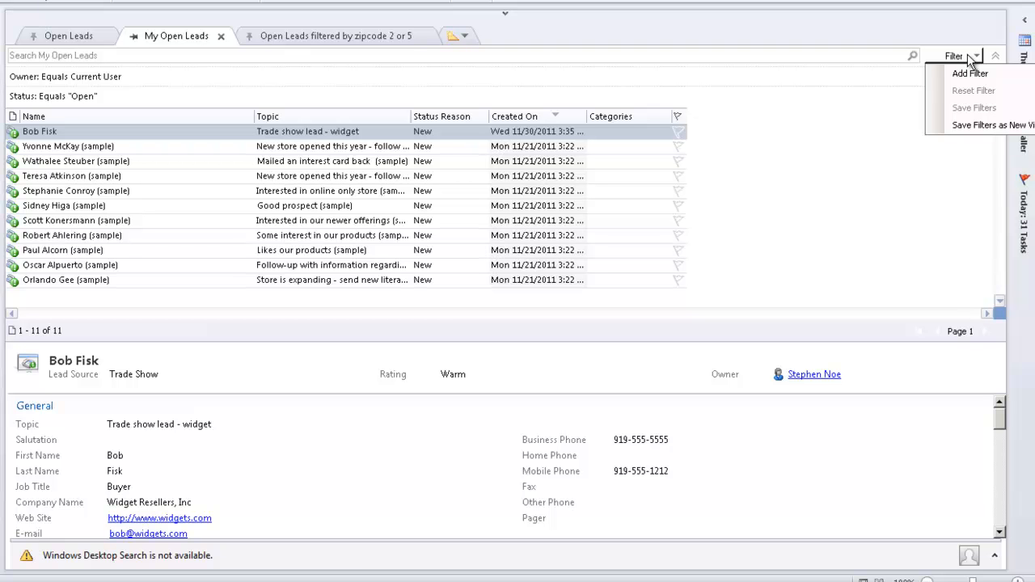
pyautogui.moveTo(957, 72)
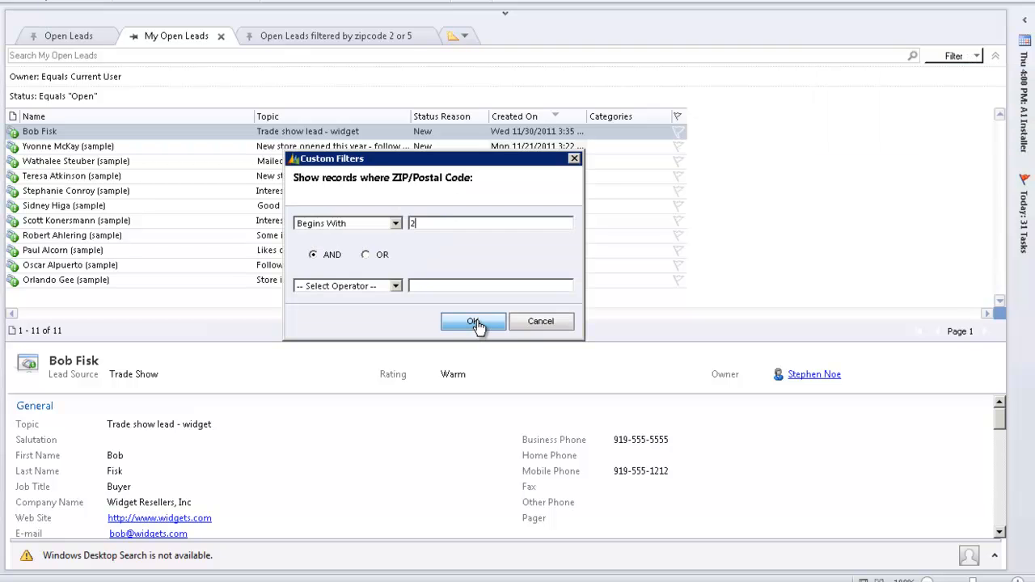
pyautogui.click(475, 324)
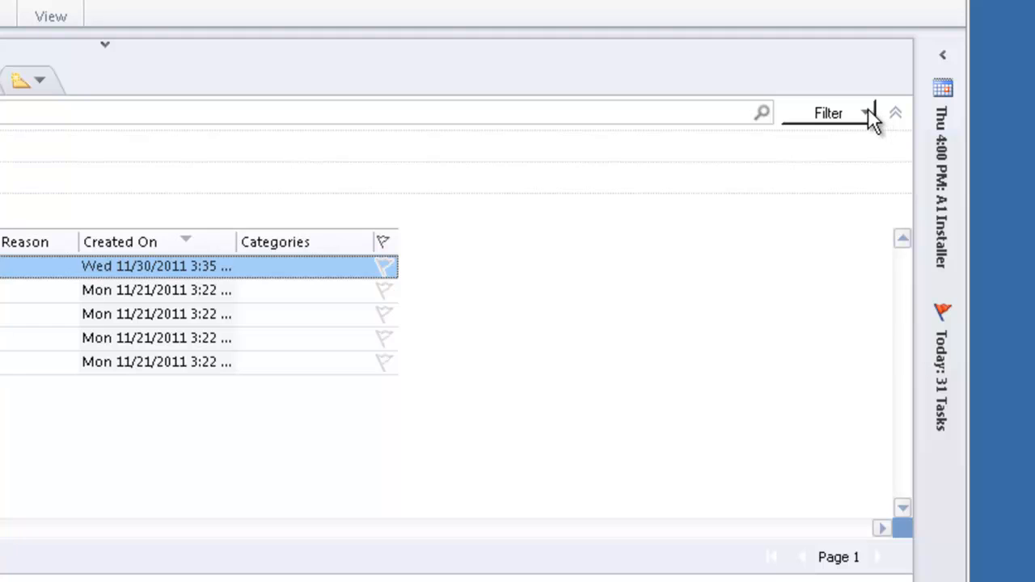
pyautogui.click(867, 114)
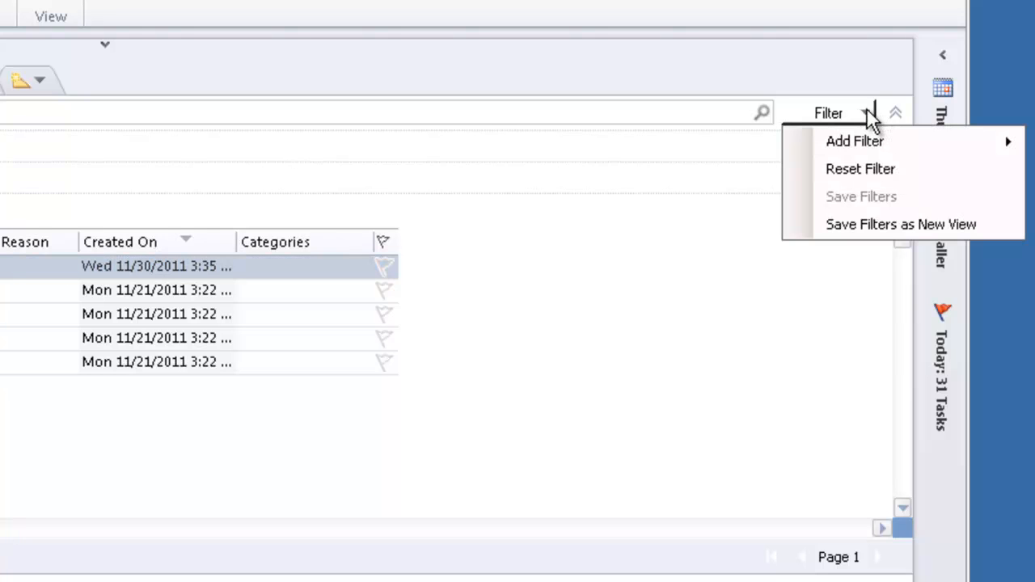
pyautogui.click(869, 167)
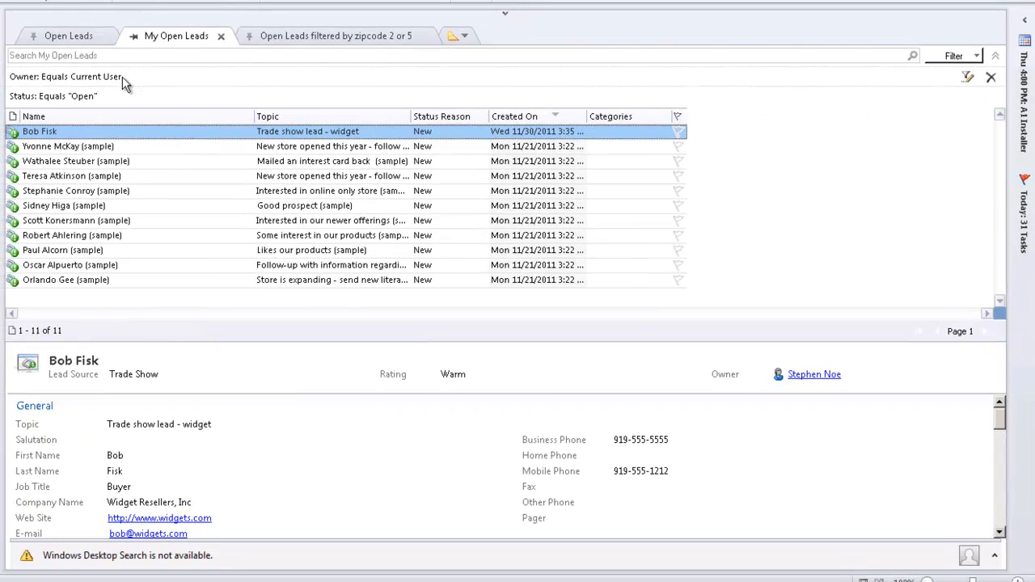